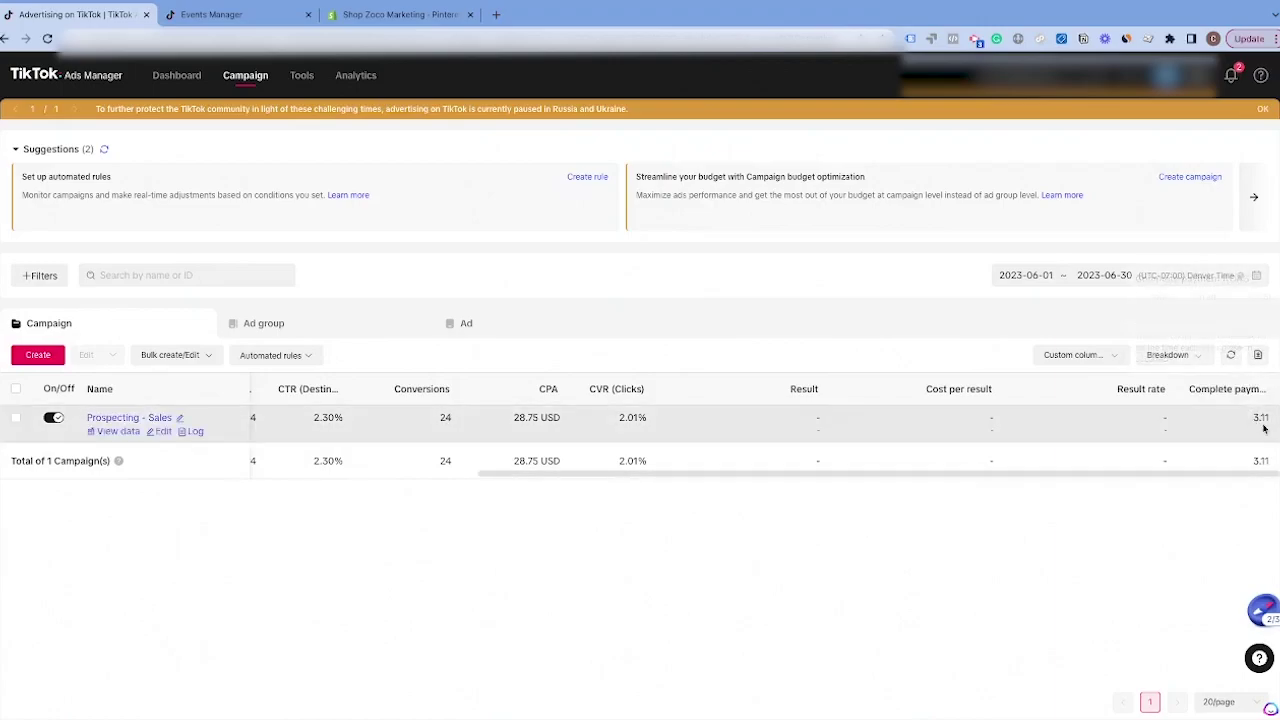
# Step: Review the Events Manager funnel chart and active pixel events, including 1093 Complete Payment and 14443 Add to Cart
pyautogui.moveTo(1218, 394)
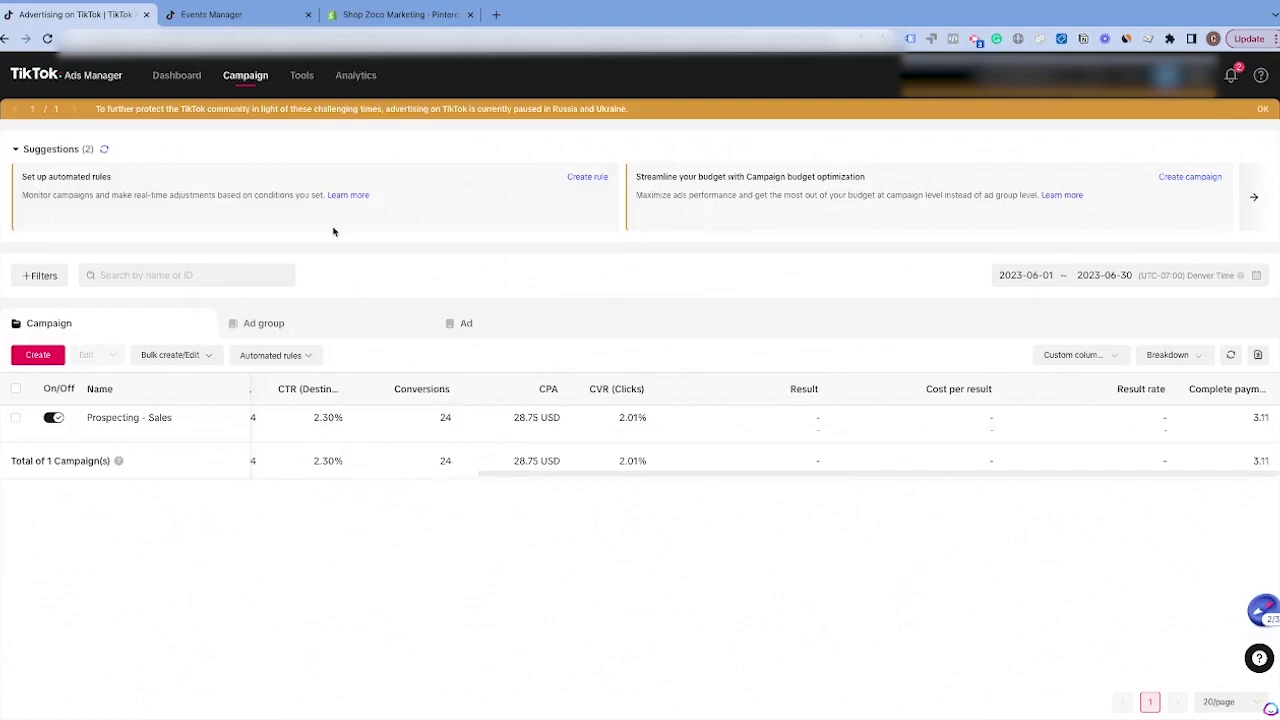
pyautogui.click(241, 16)
pyautogui.scroll(-1, 352, 422)
pyautogui.scroll(-2, 355, 422)
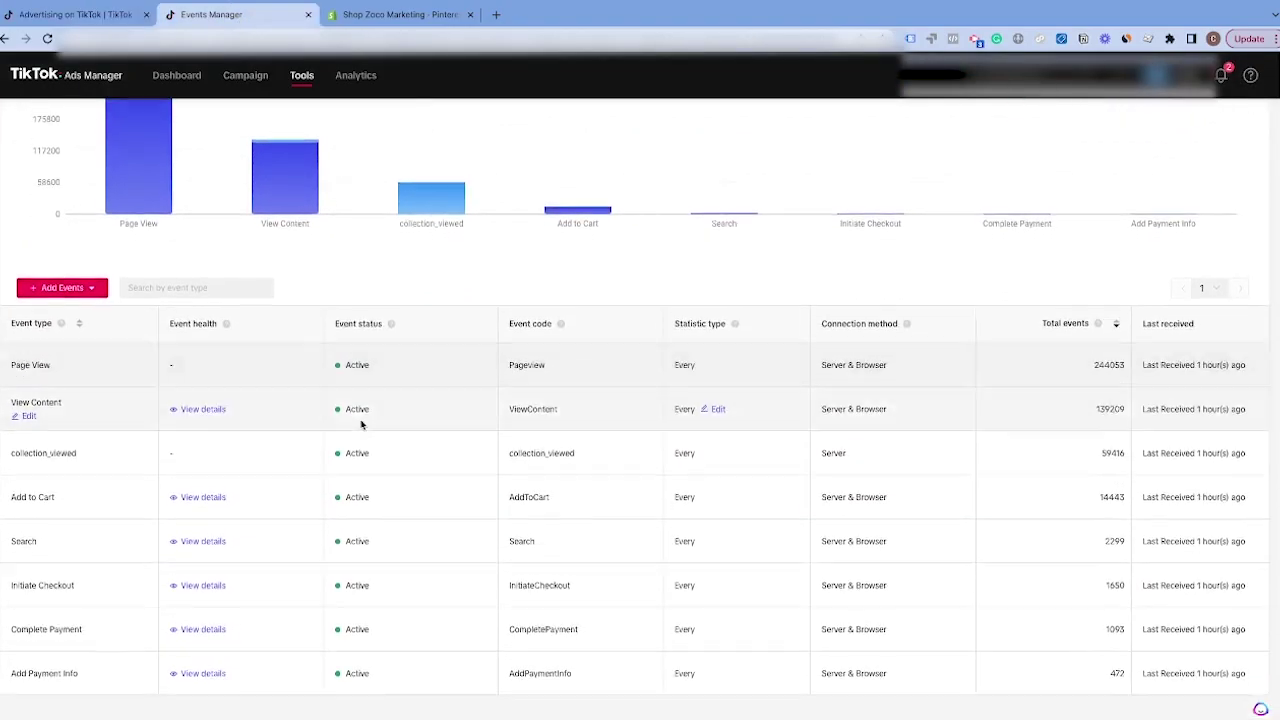
pyautogui.scroll(3, 260, 430)
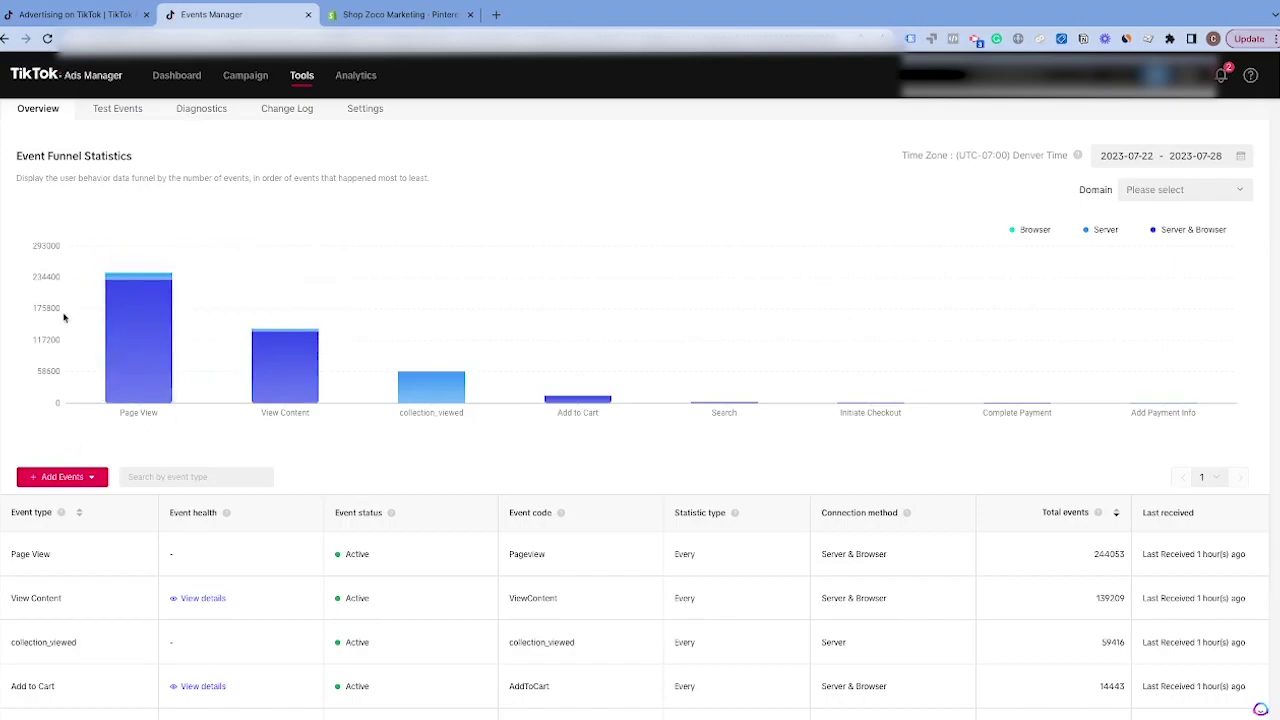
pyautogui.moveTo(433, 390)
pyautogui.scroll(-2, 294, 303)
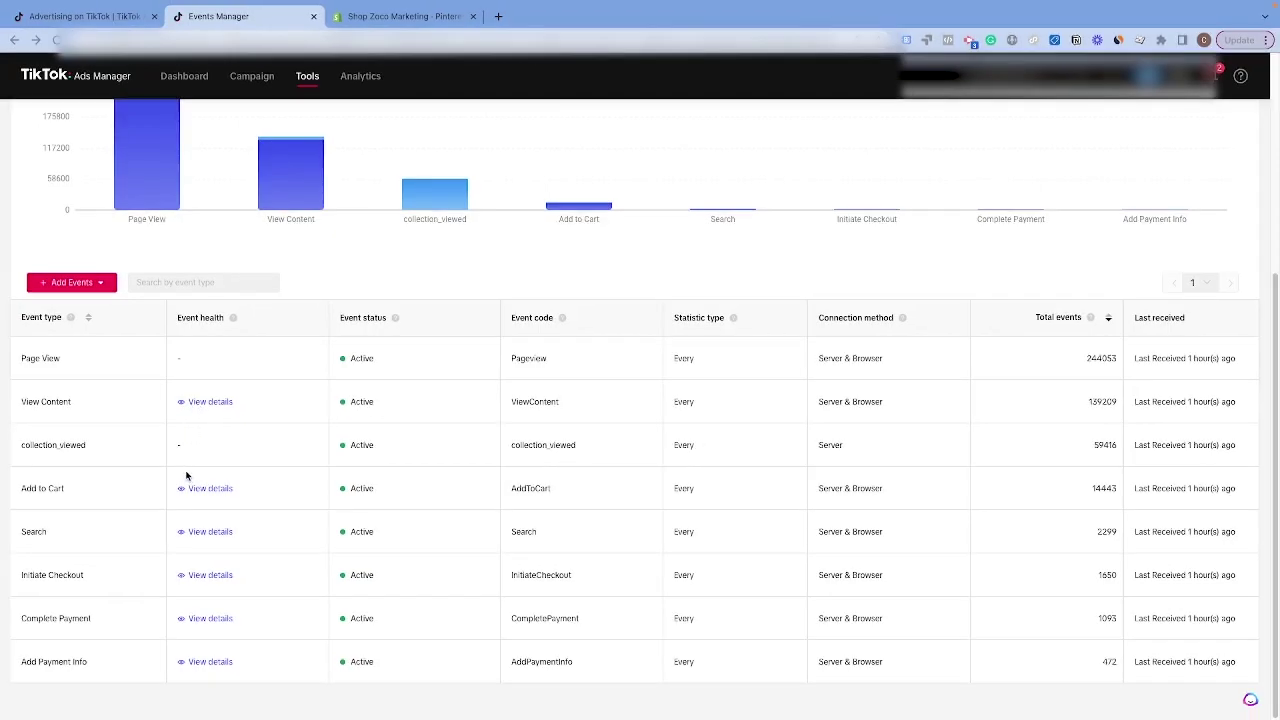
# Step: Find the official TikTok app in the Shopify App Store and start adding it
pyautogui.click(386, 20)
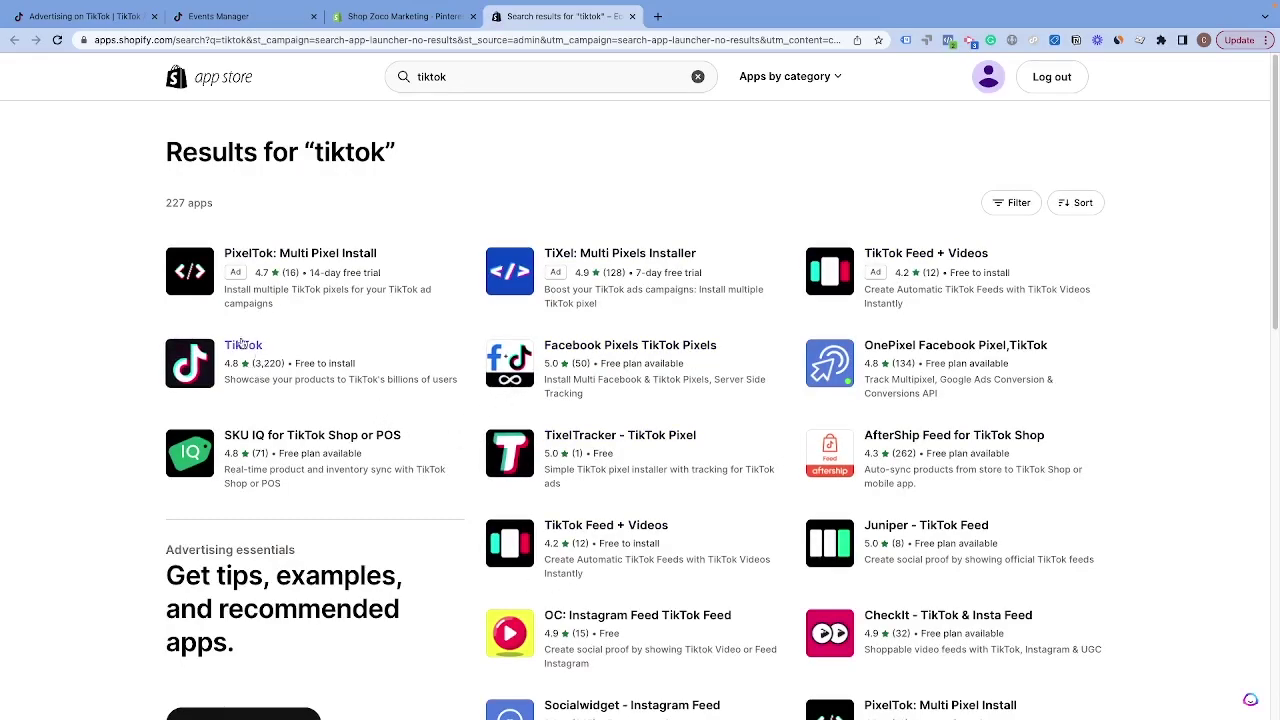
pyautogui.click(246, 357)
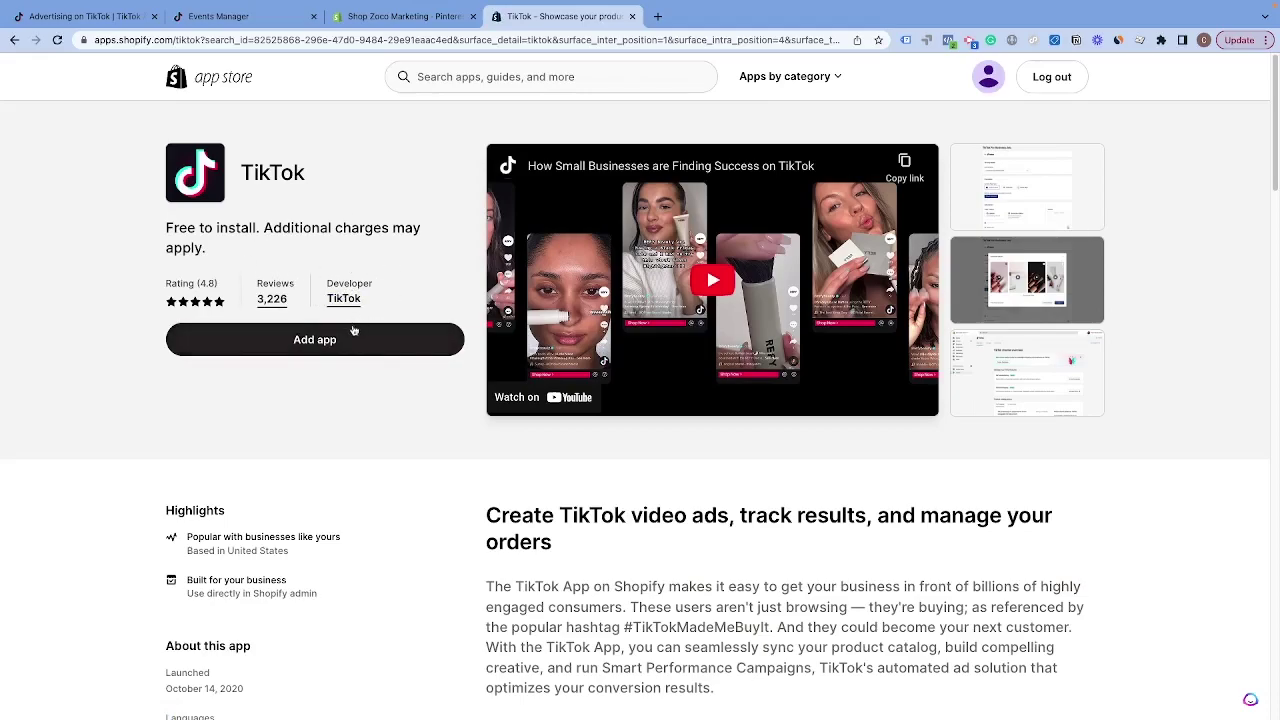
pyautogui.click(293, 343)
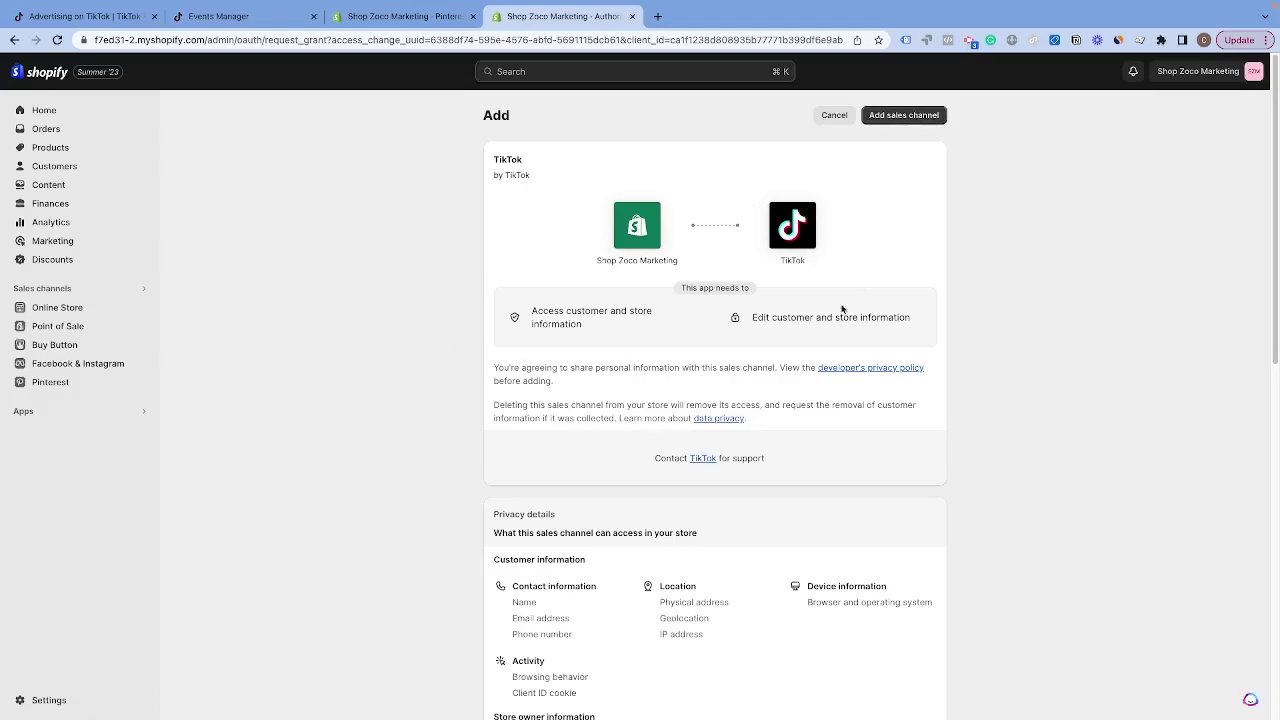
# Step: Approve adding TikTok as a sales channel to reach its Channel Overview
pyautogui.click(903, 116)
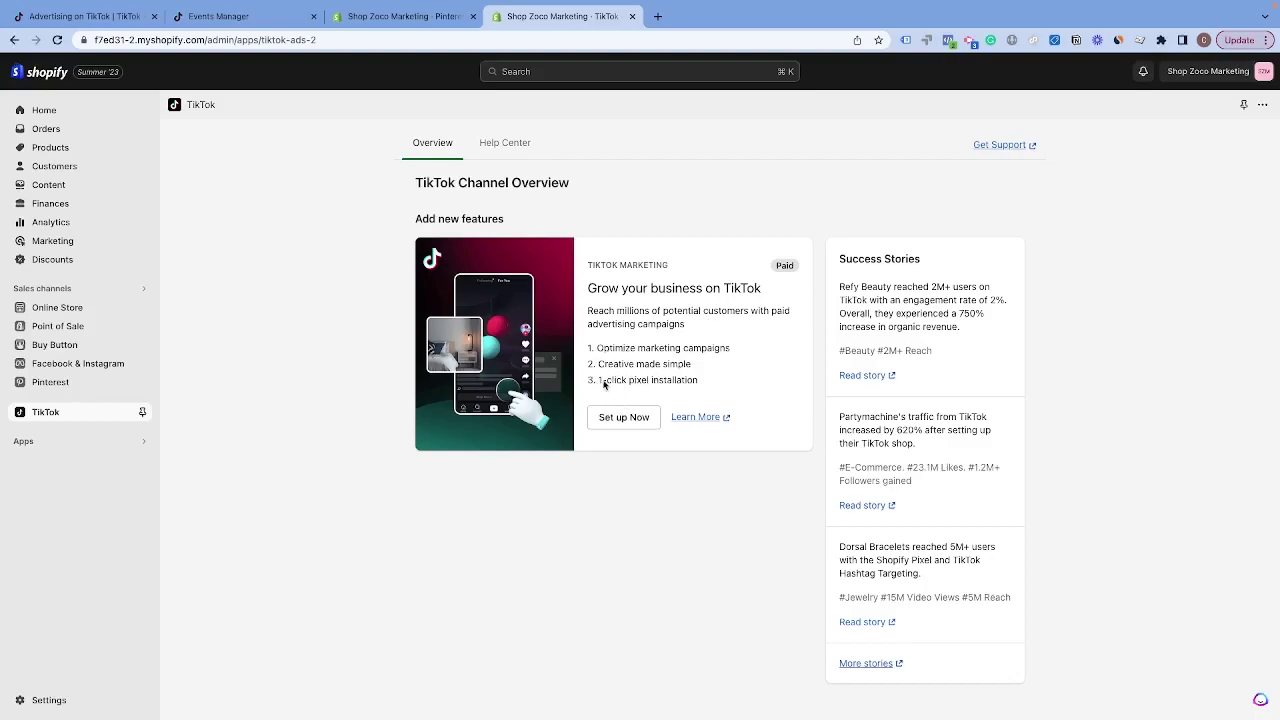
# Step: Log in and link the TikTok For Business account and Ads Manager to Shopify
pyautogui.click(634, 425)
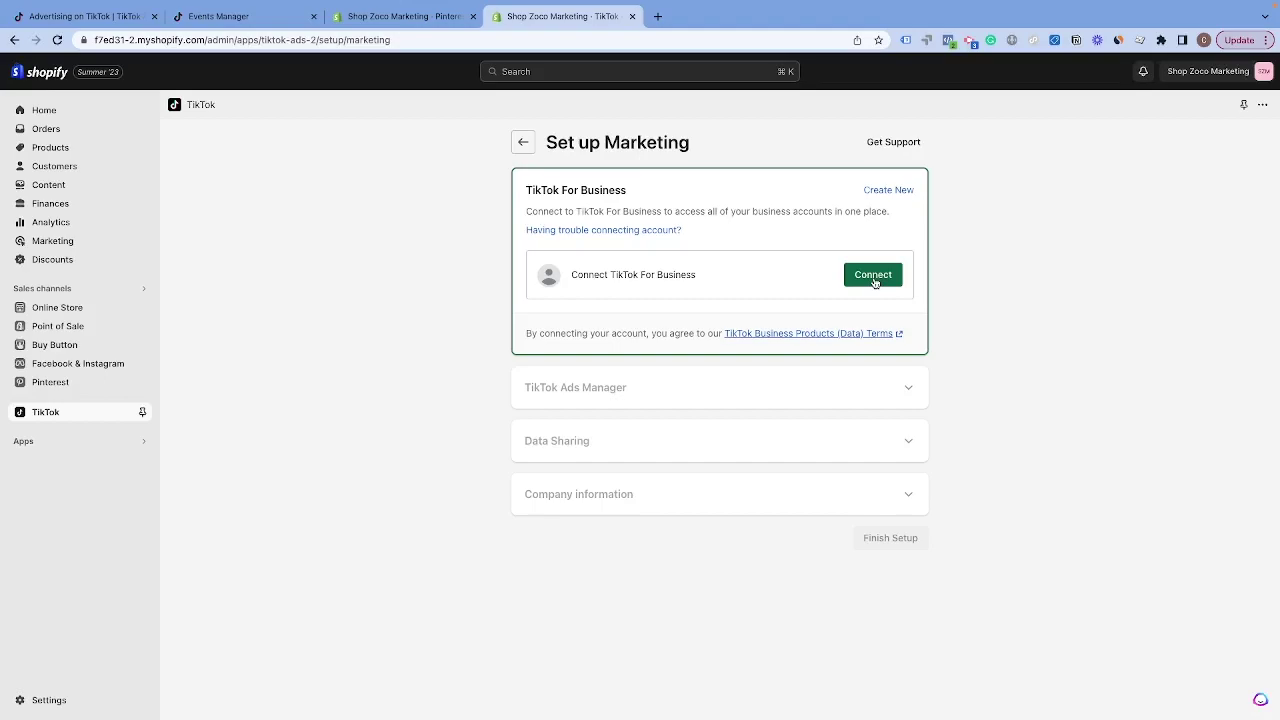
pyautogui.click(872, 279)
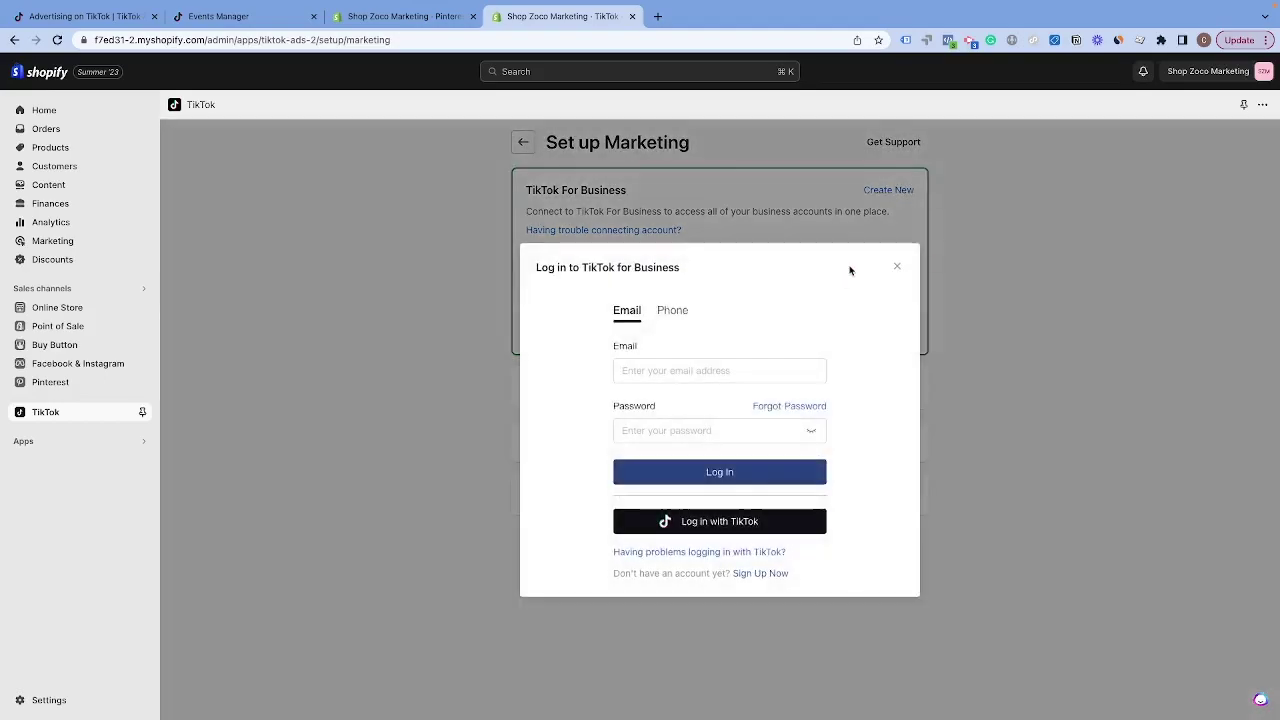
pyautogui.click(677, 371)
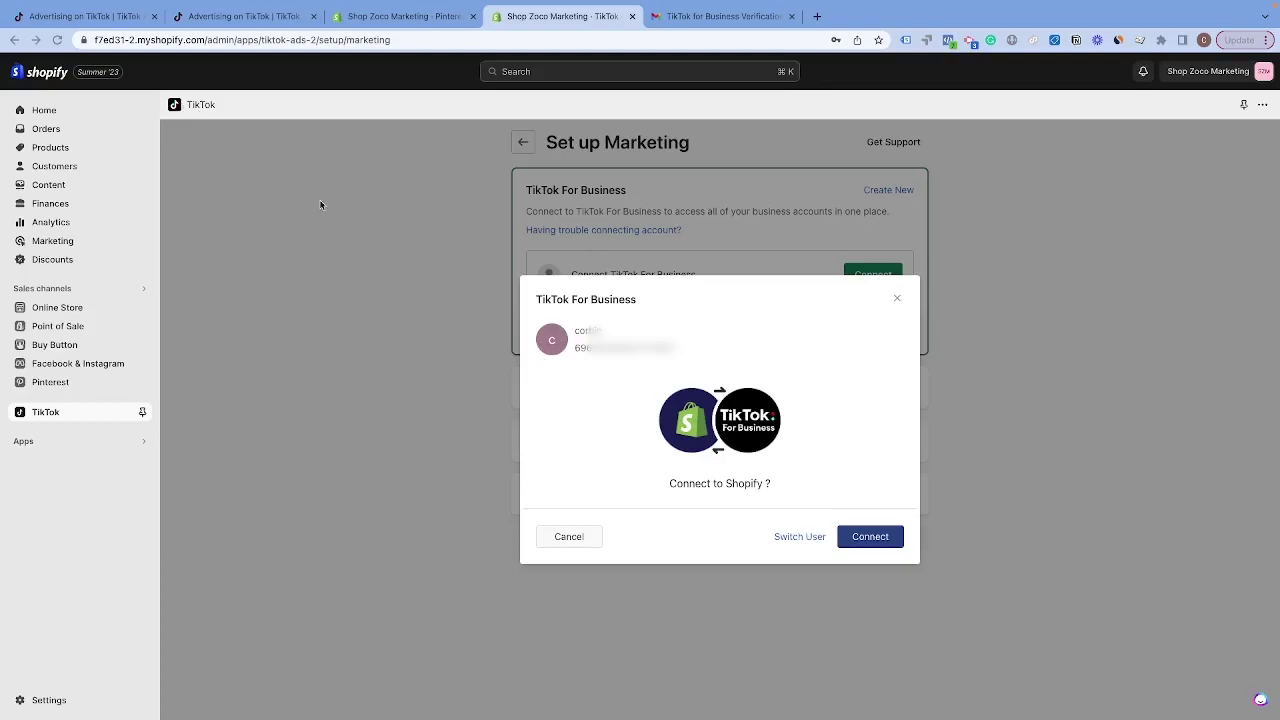
pyautogui.click(871, 543)
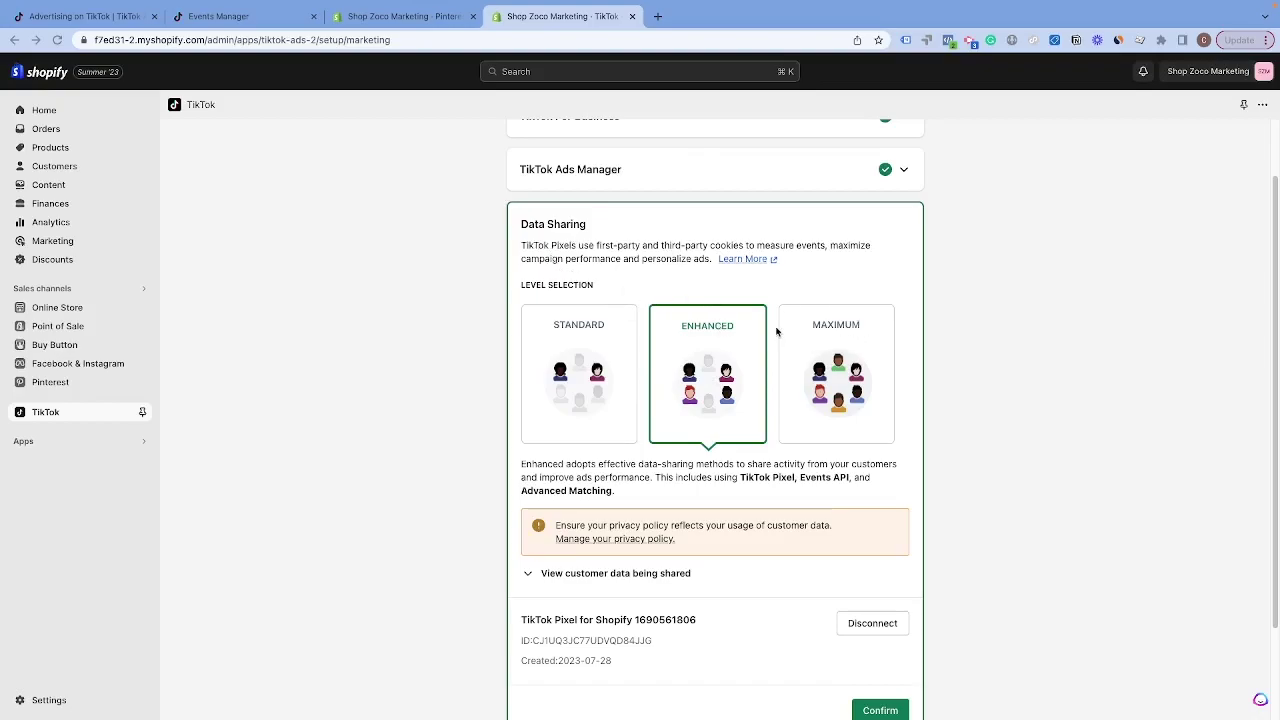
# Step: Compare the Enhanced and Maximum data-sharing levels and the customer data each shares
pyautogui.scroll(-1, 714, 334)
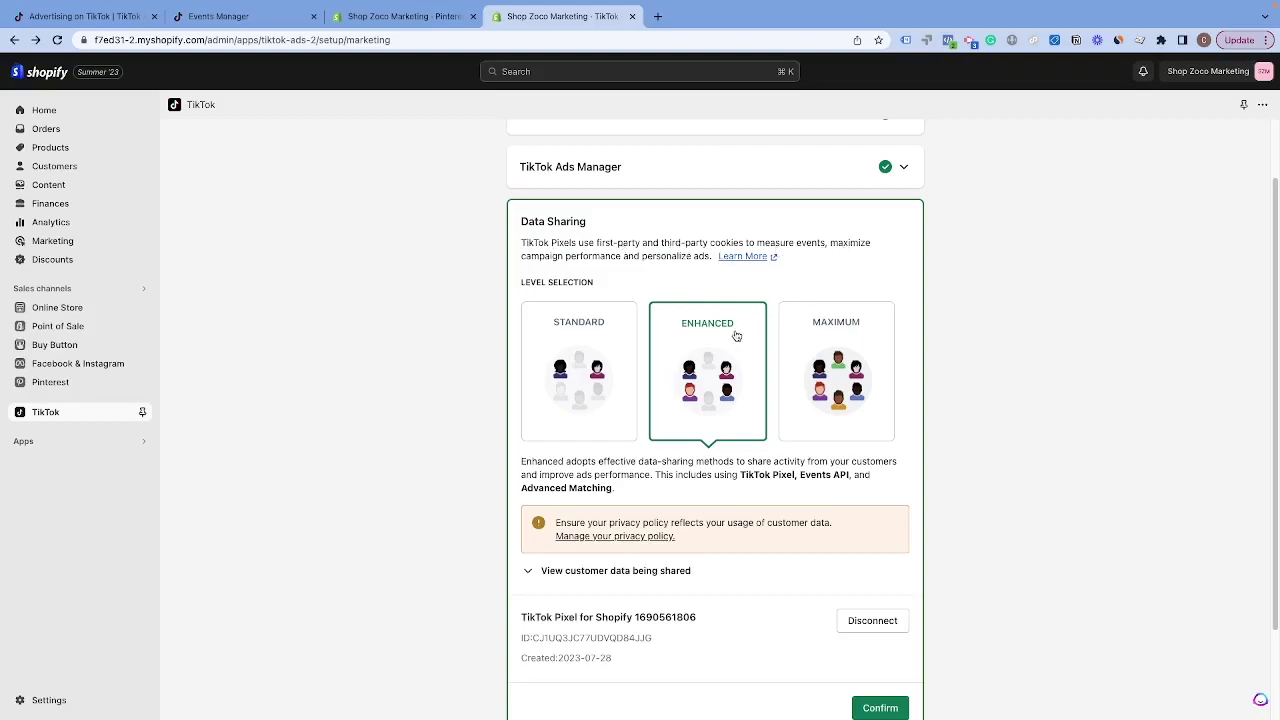
pyautogui.scroll(-1, 603, 510)
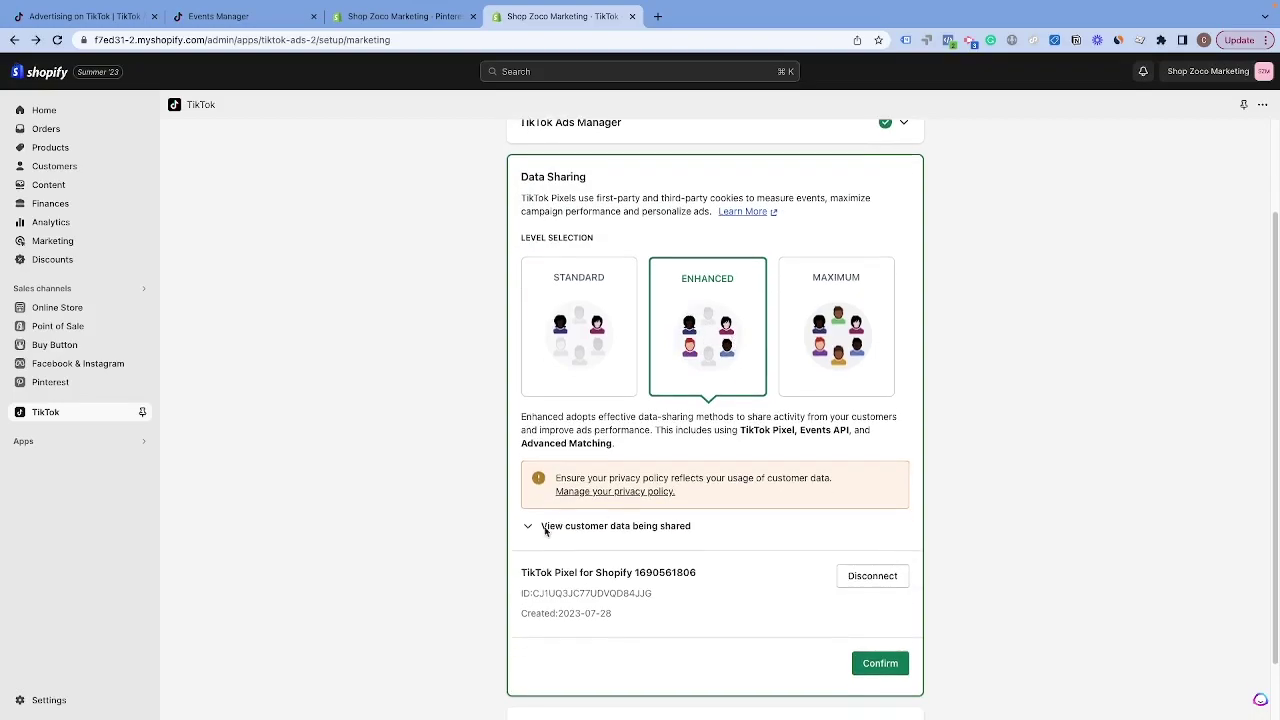
pyautogui.click(561, 530)
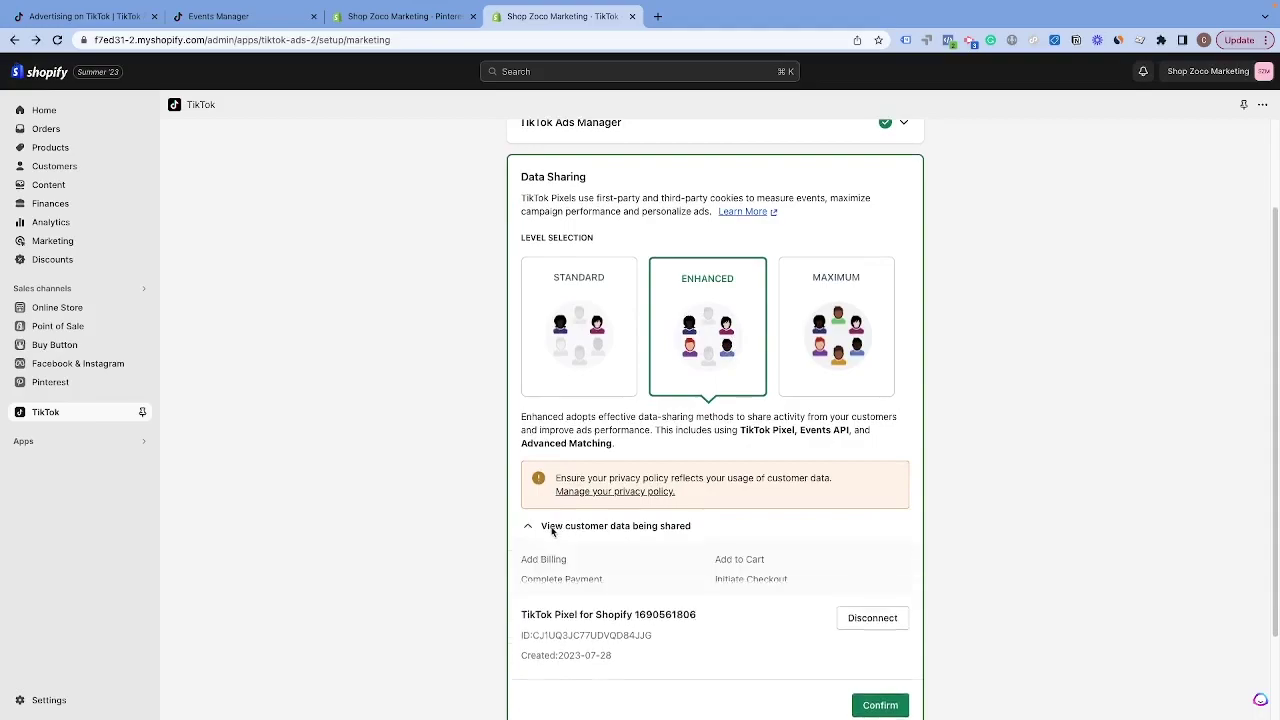
pyautogui.scroll(-2, 560, 500)
pyautogui.click(690, 430)
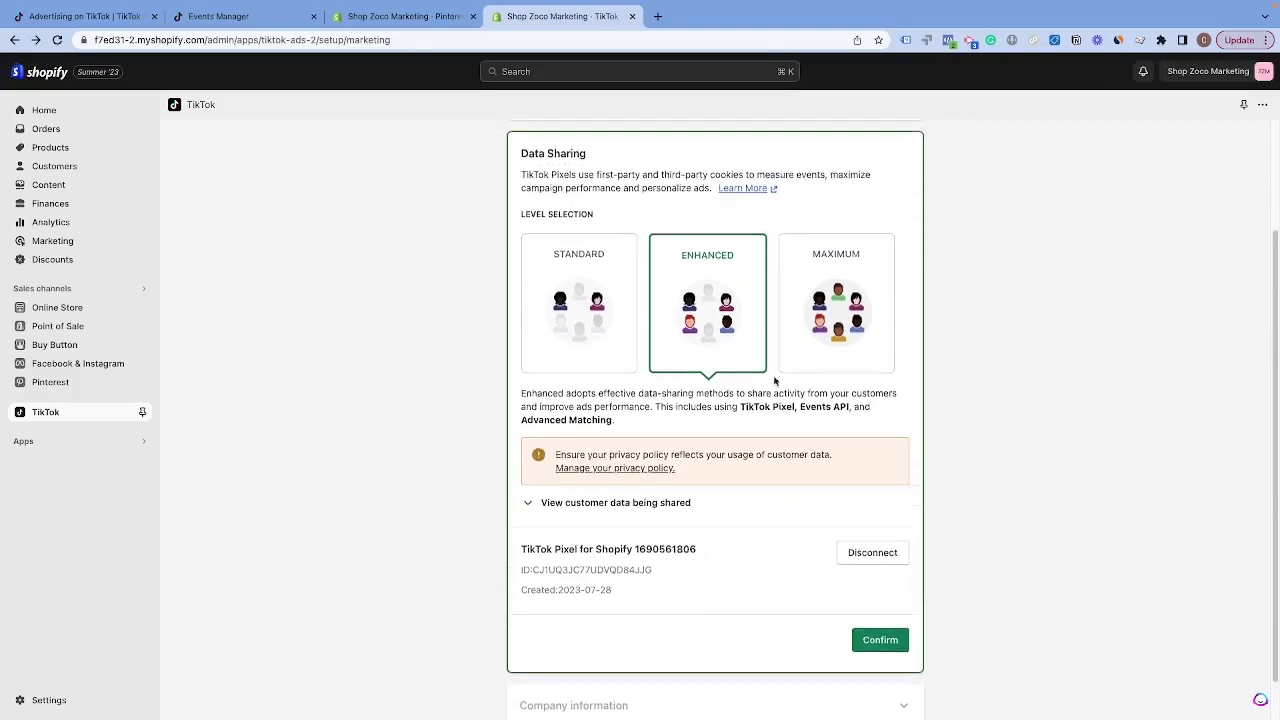
pyautogui.click(800, 385)
pyautogui.scroll(-1, 780, 405)
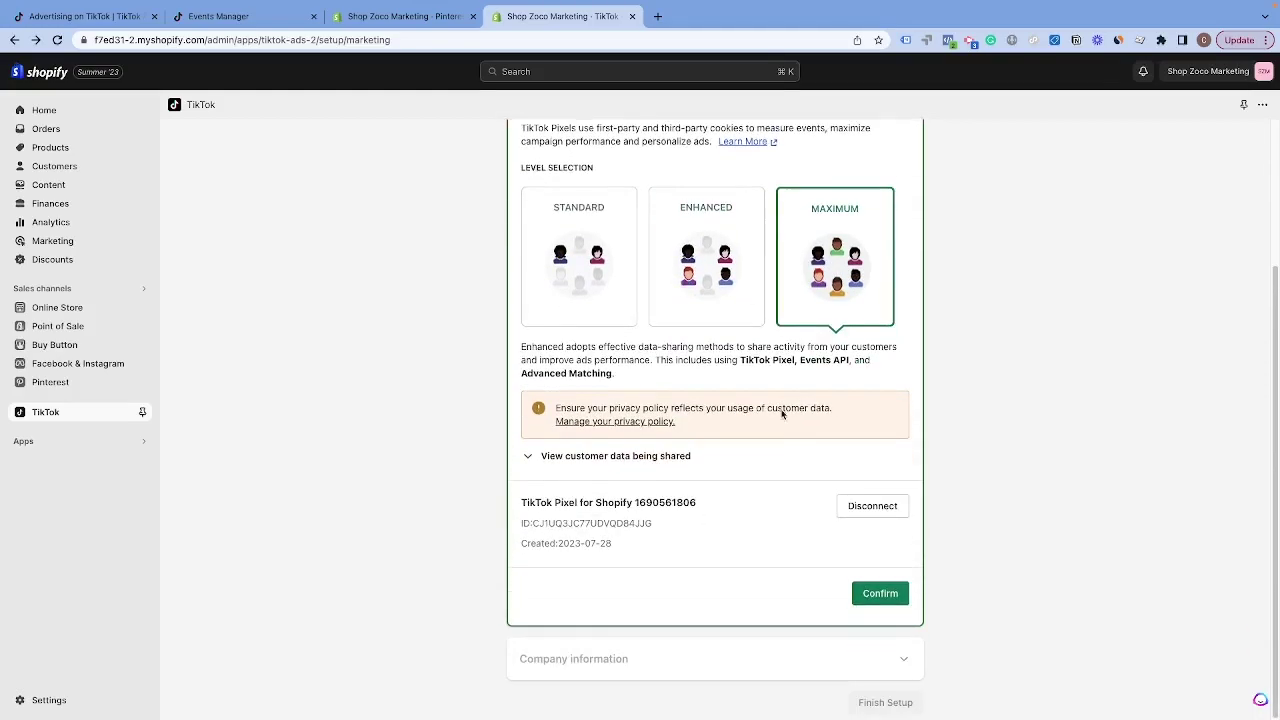
pyautogui.click(527, 471)
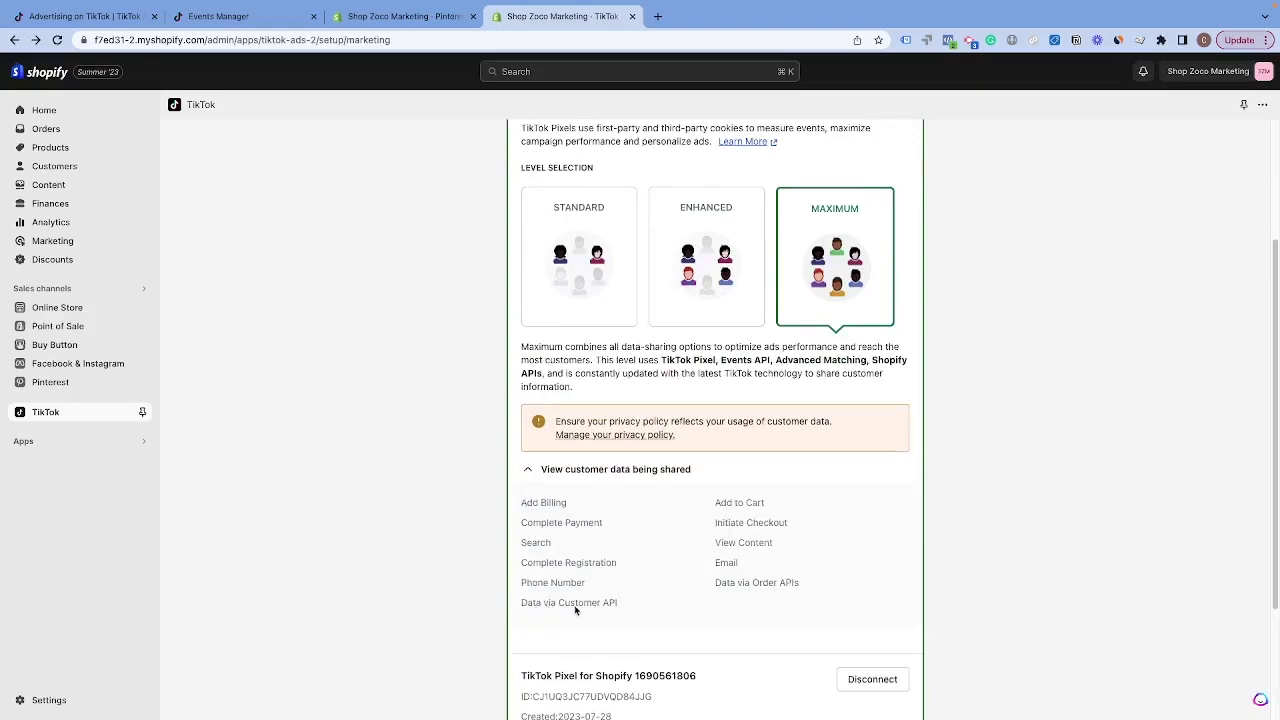
pyautogui.click(697, 294)
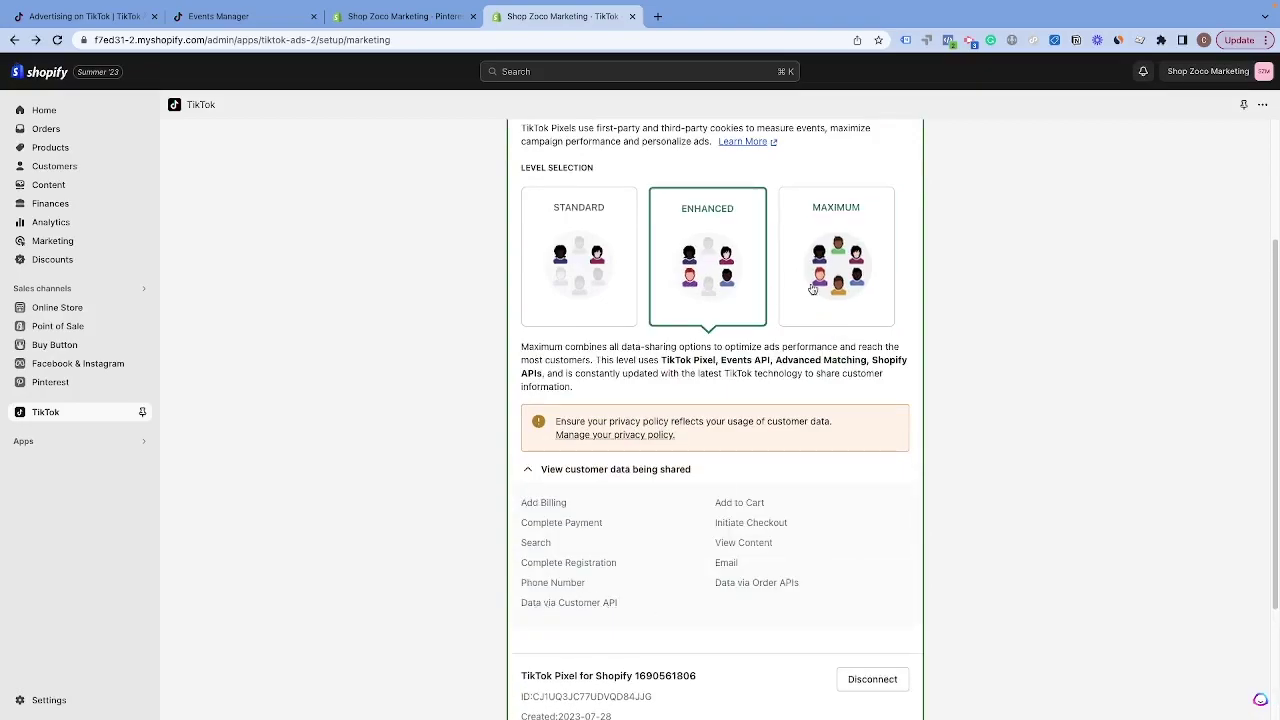
pyautogui.click(793, 305)
pyautogui.click(710, 300)
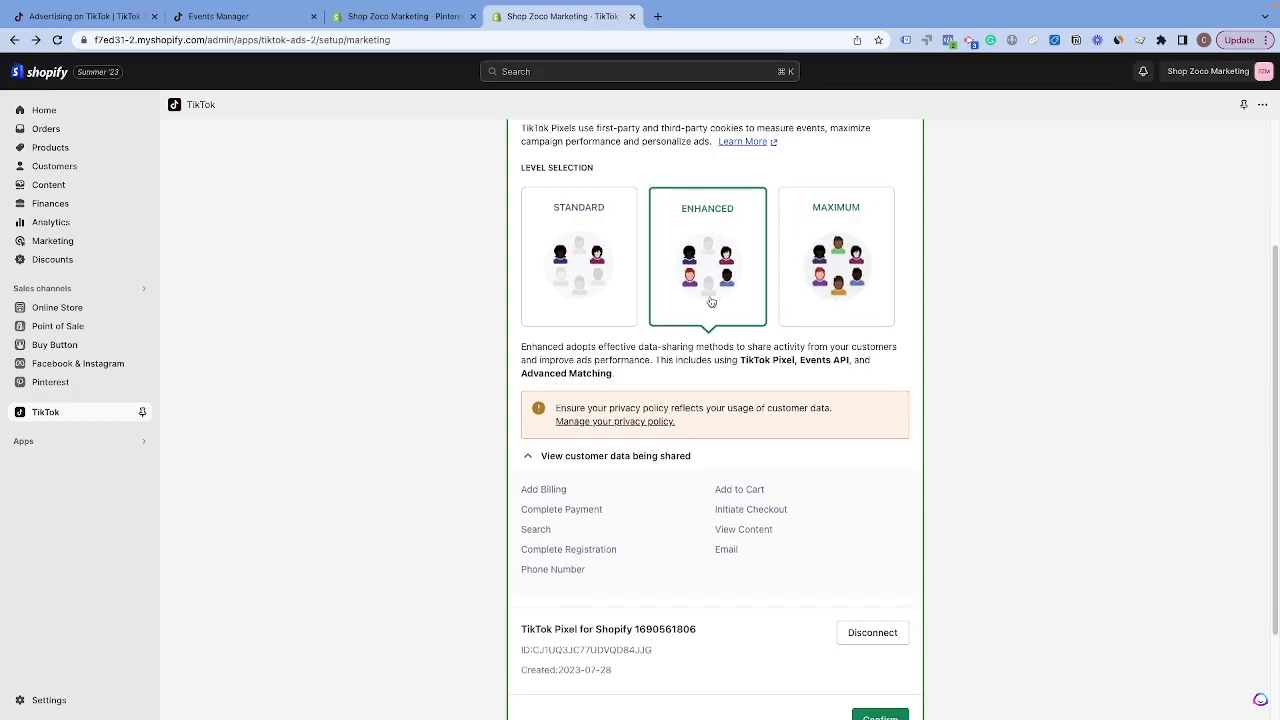
pyautogui.click(527, 456)
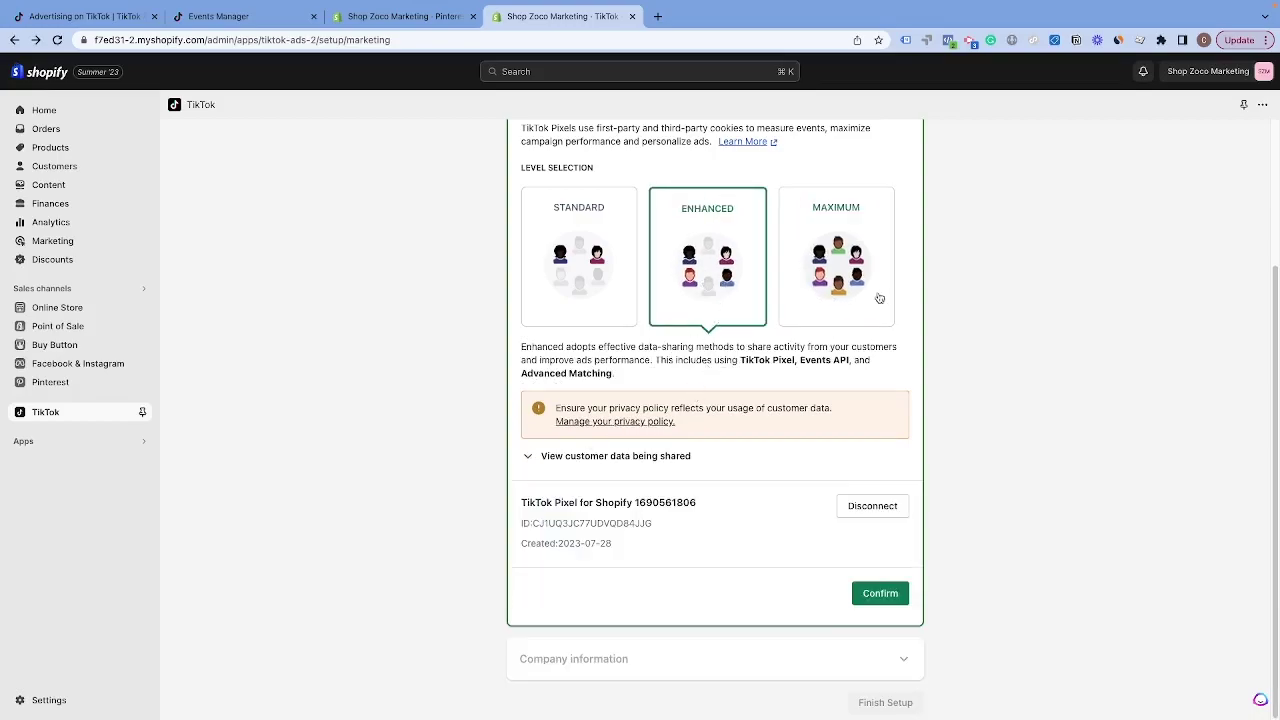
pyautogui.click(840, 285)
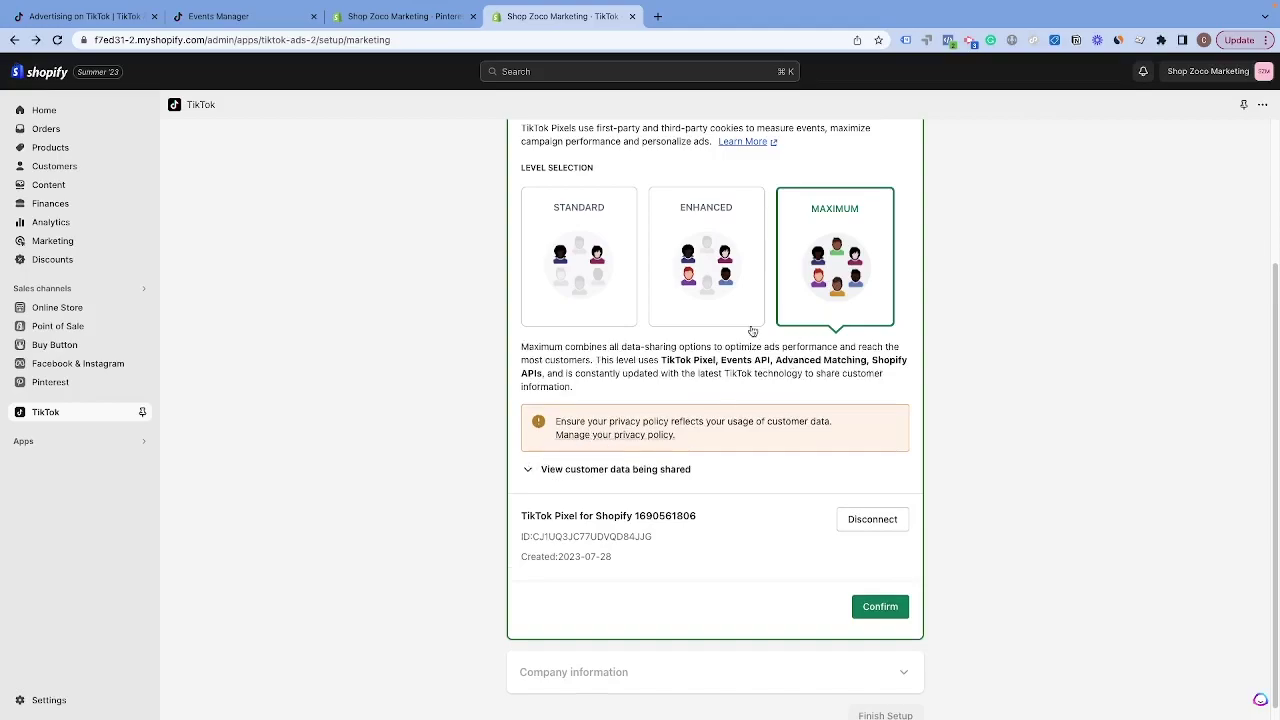
# Step: Set data sharing to the Enhanced level and confirm it
pyautogui.scroll(1, 666, 389)
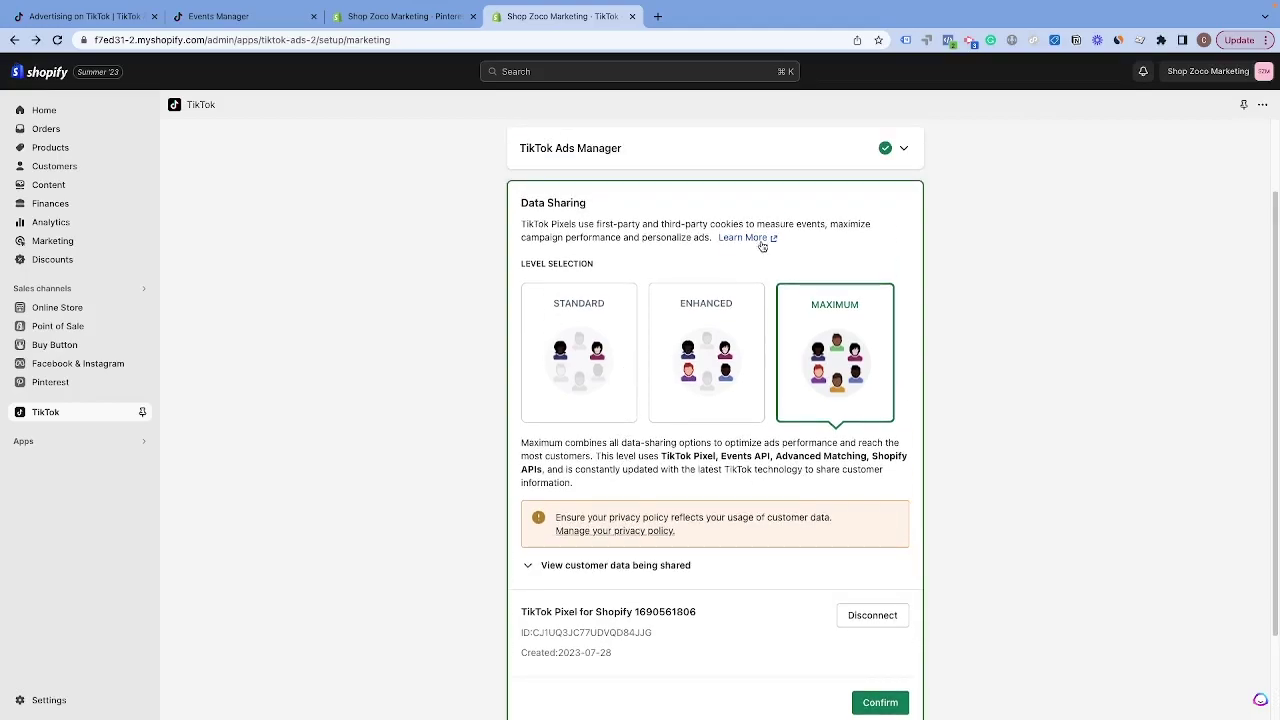
pyautogui.scroll(-1, 720, 268)
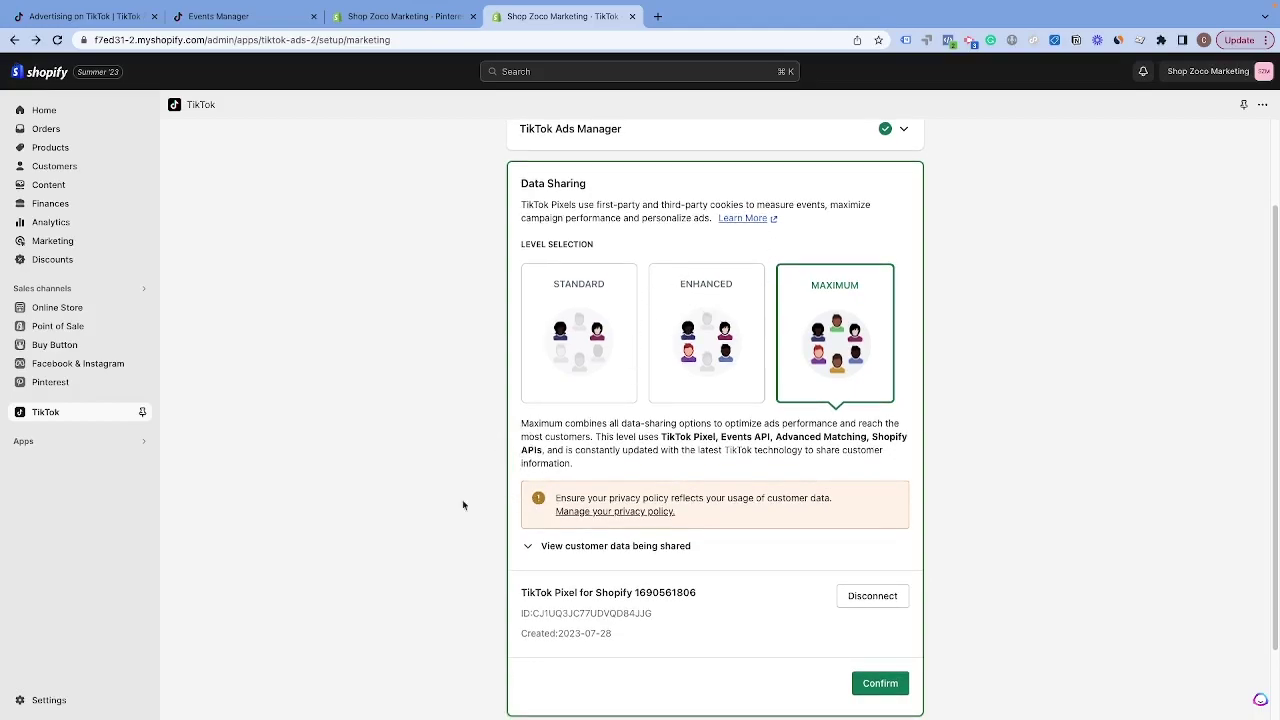
pyautogui.click(705, 329)
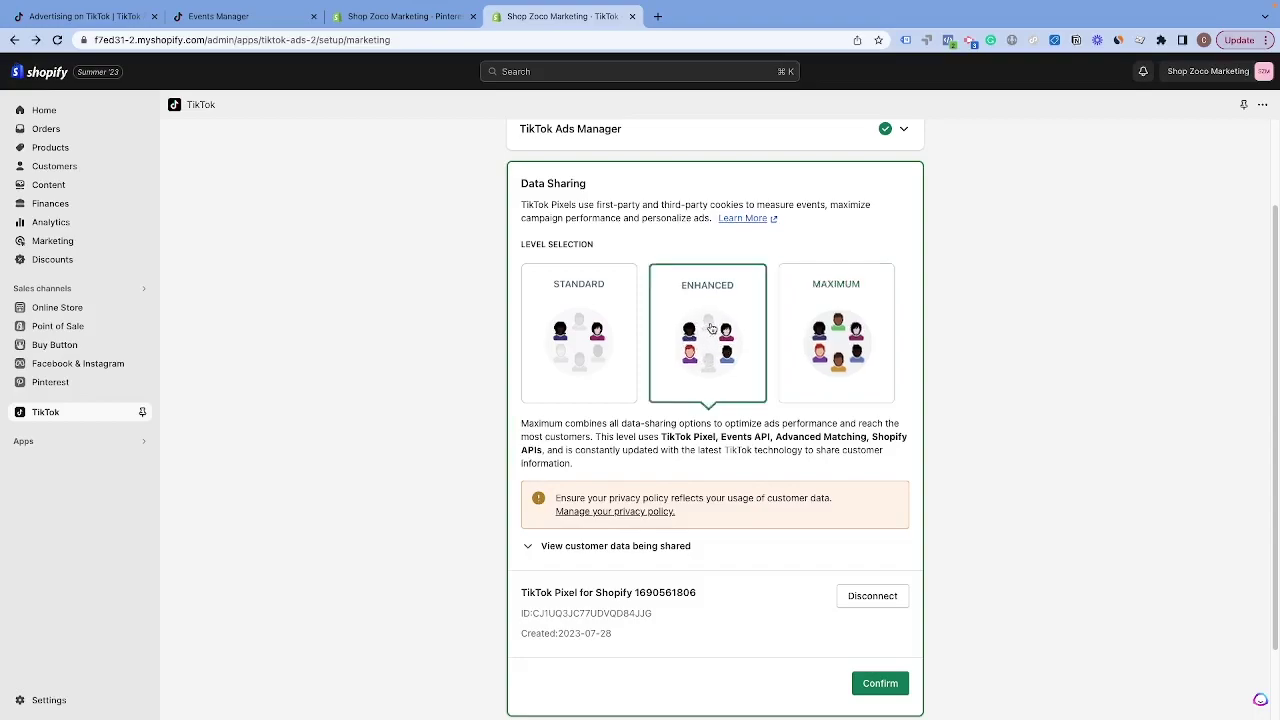
pyautogui.click(840, 327)
pyautogui.scroll(-2, 700, 440)
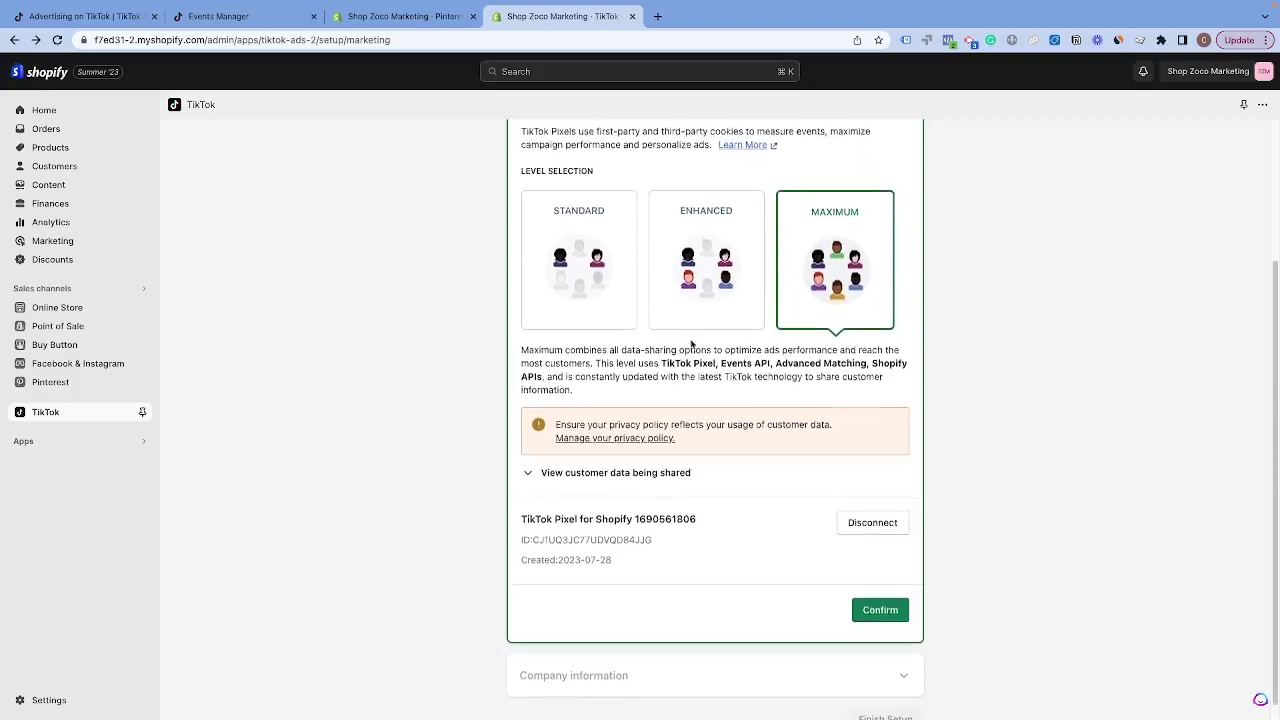
pyautogui.click(709, 263)
pyautogui.click(879, 594)
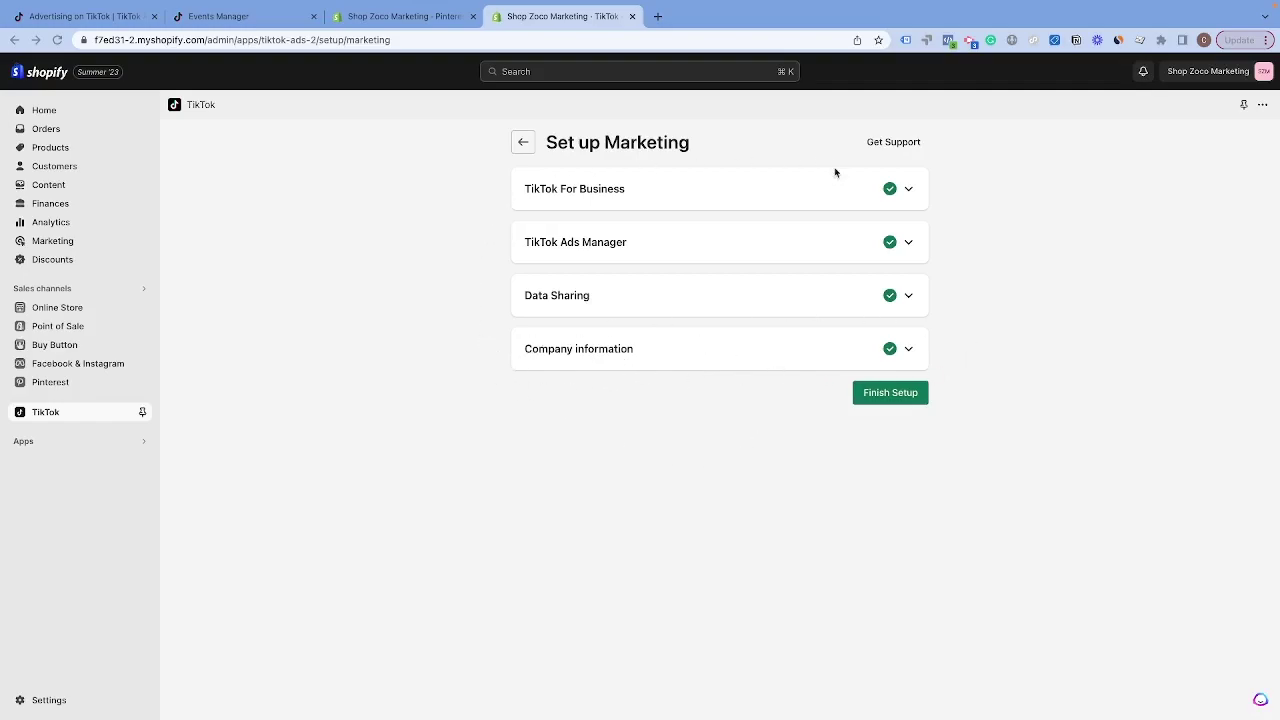
# Step: Finish the TikTok setup and check the Channel Overview showing Pending account review
pyautogui.click(897, 396)
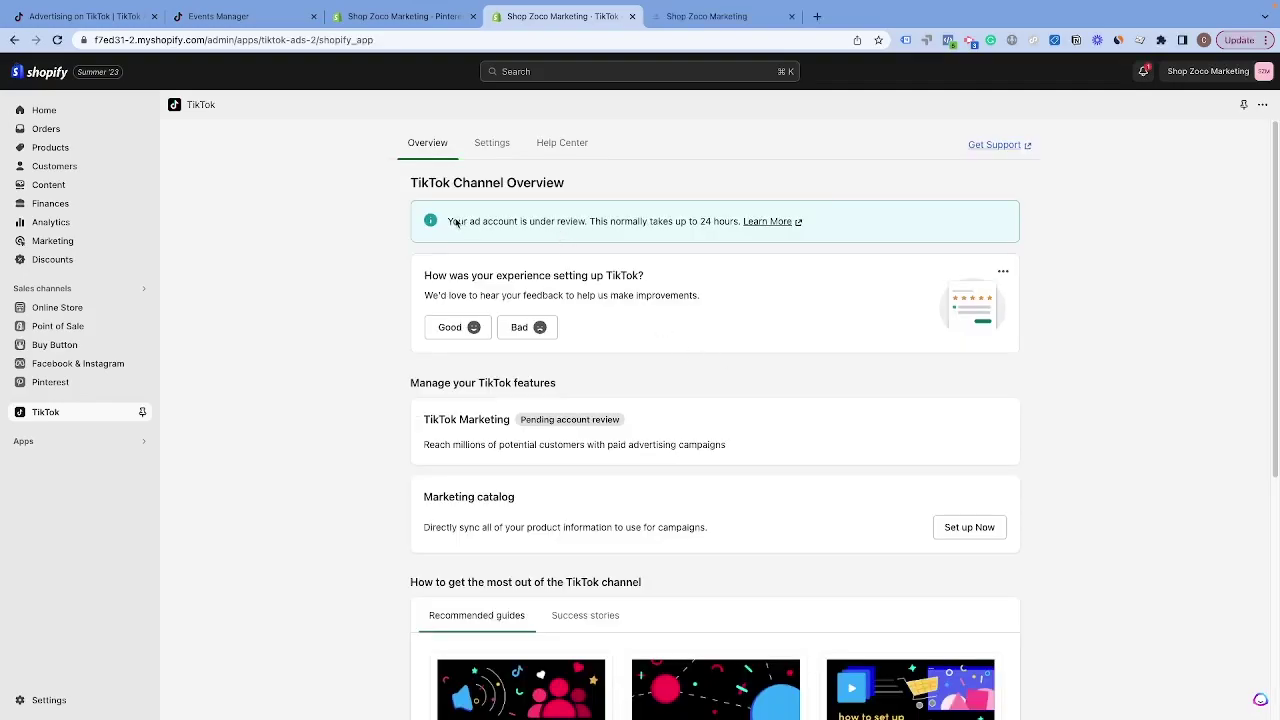
pyautogui.scroll(-3, 606, 277)
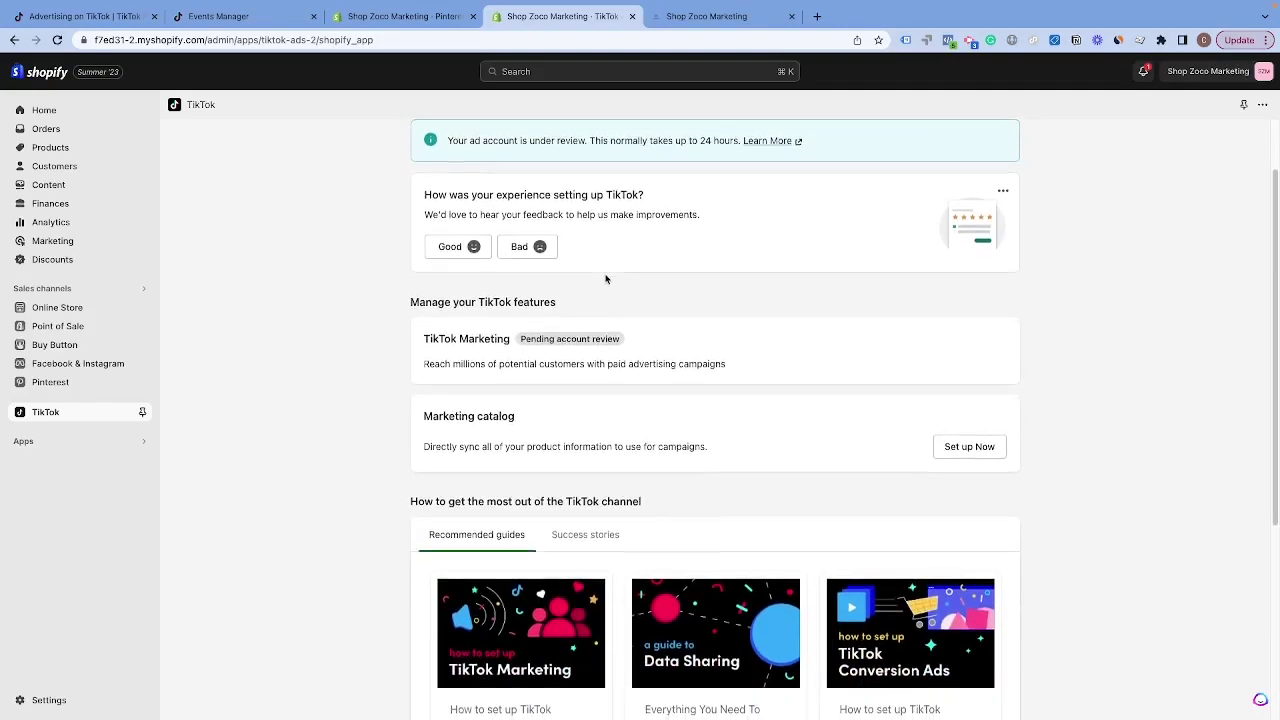
pyautogui.scroll(1, 463, 277)
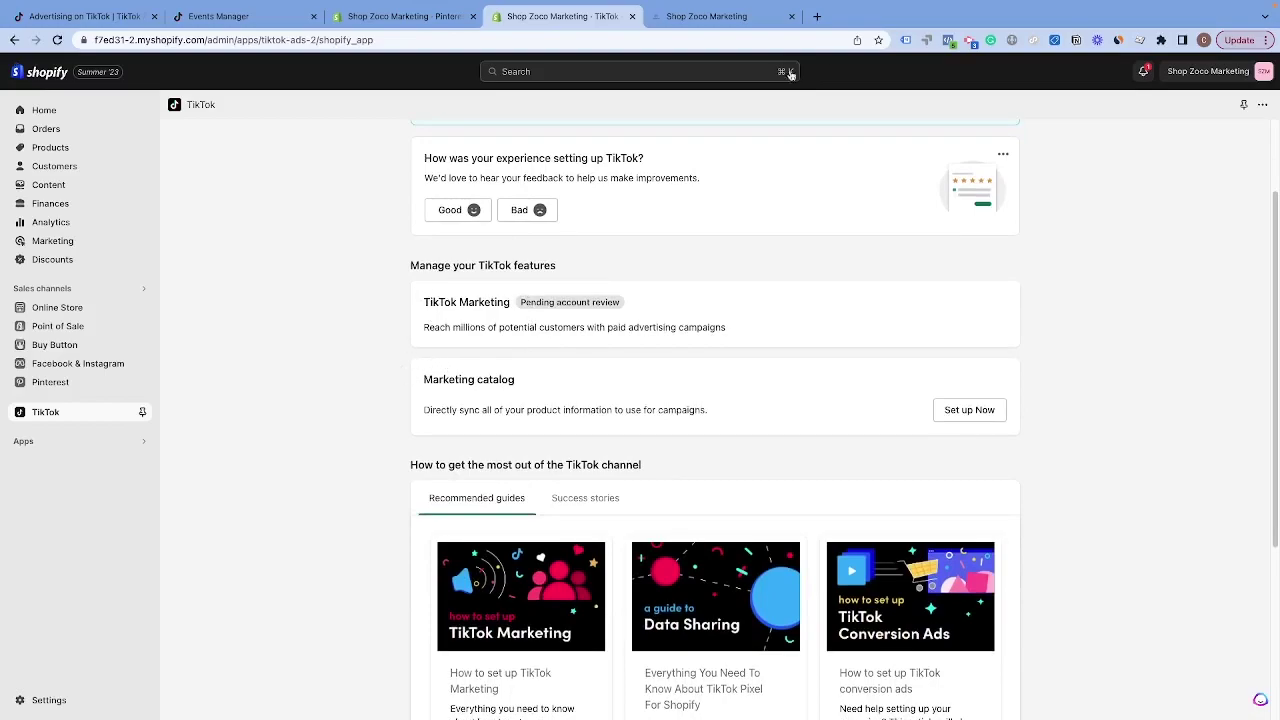
# Step: Confirm TikTok Pixel Helper is installed from the Chrome Web Store, then go to the storefront
pyautogui.click(818, 16)
pyautogui.write('tikto')
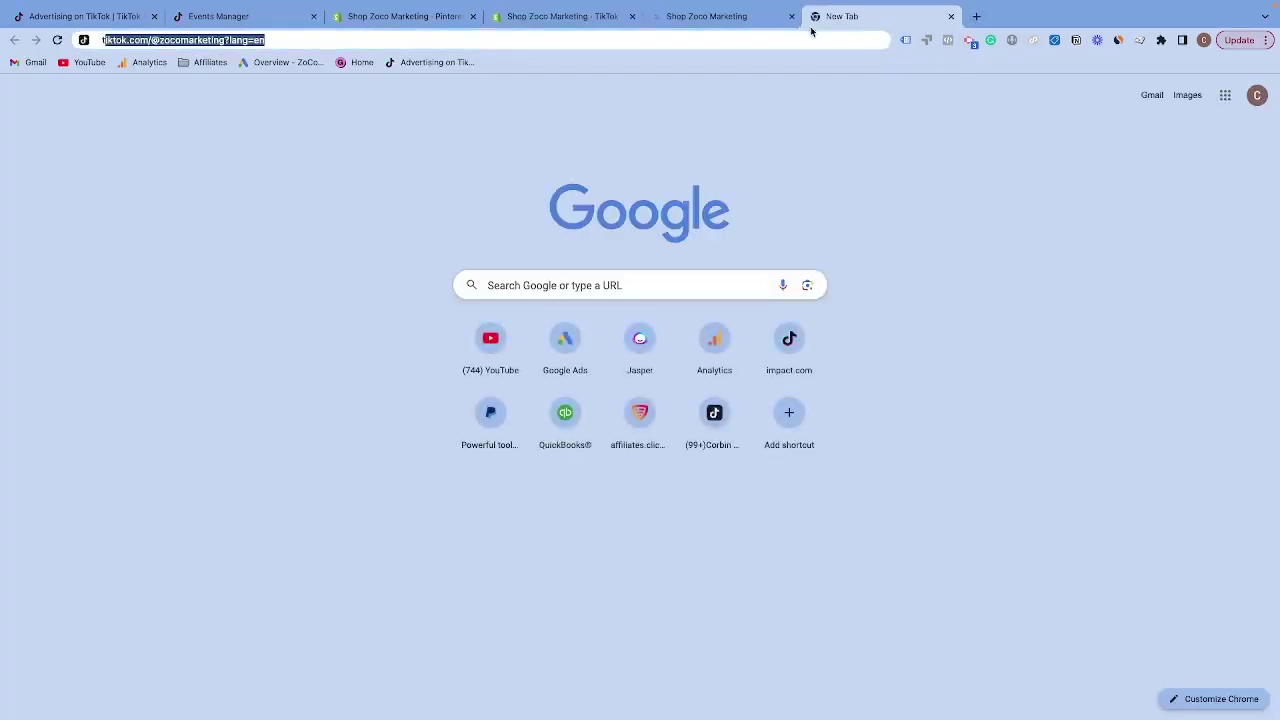
pyautogui.write('k pixel helper')
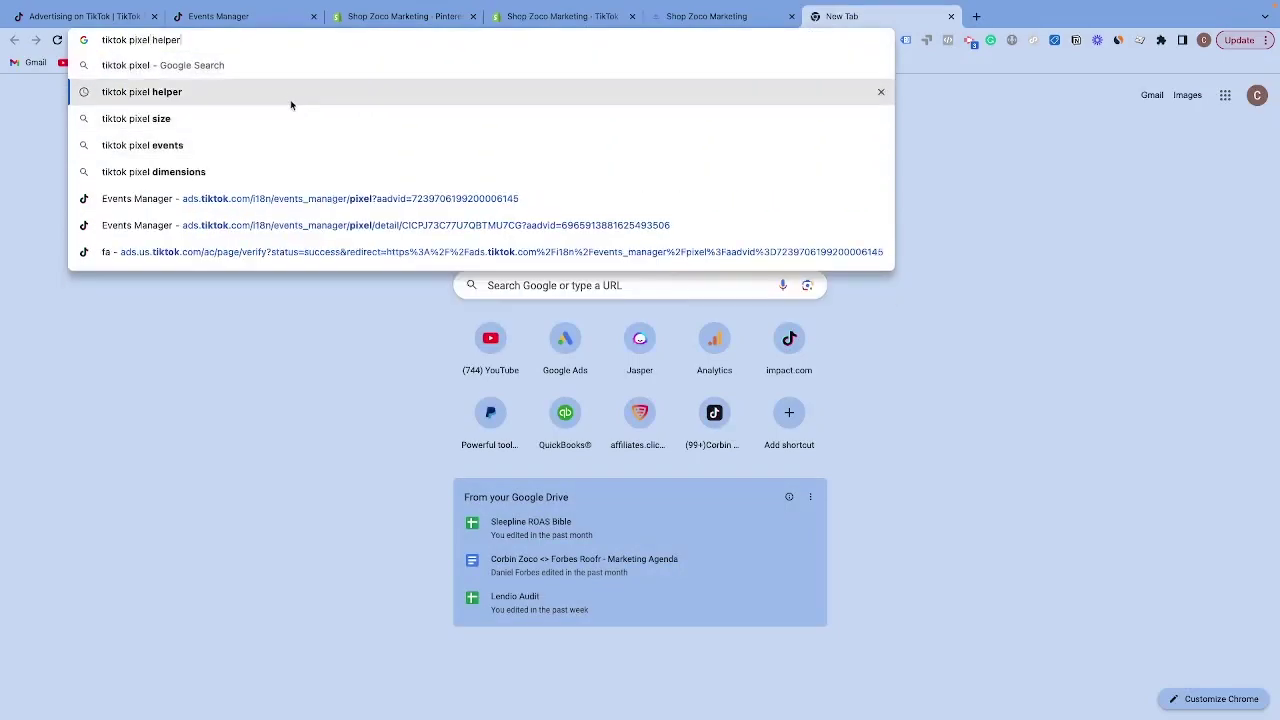
pyautogui.click(290, 92)
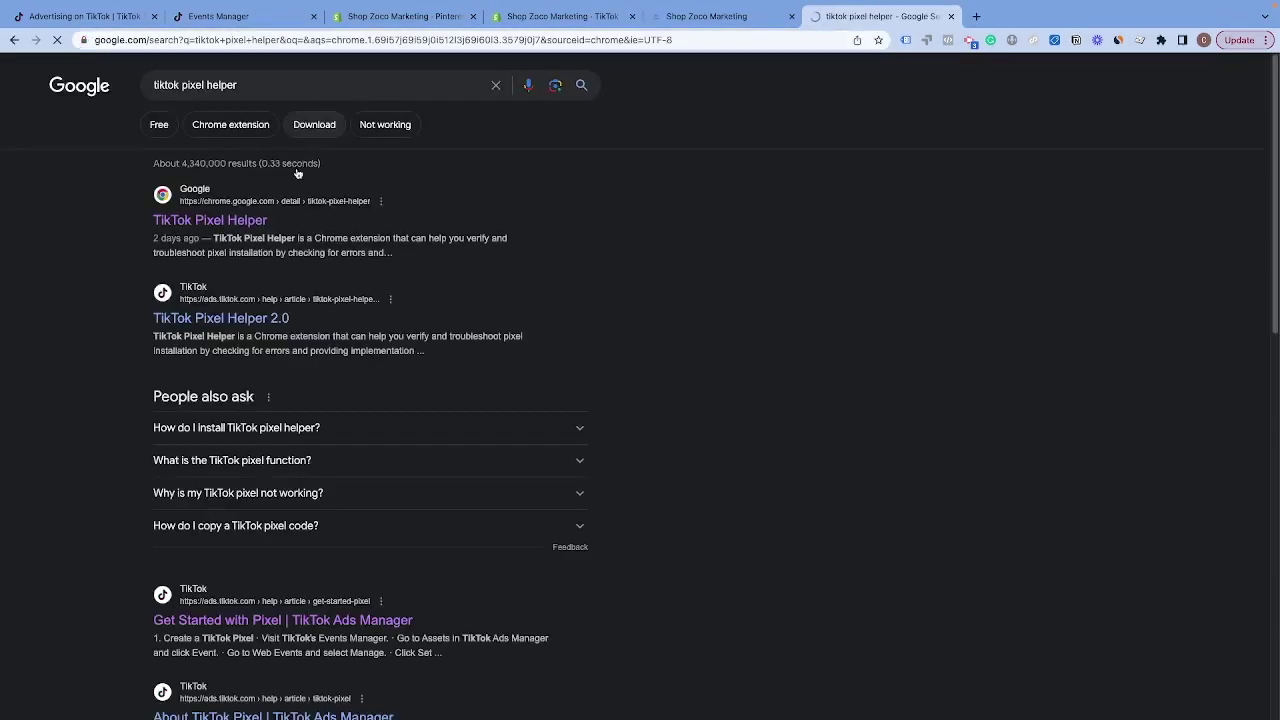
pyautogui.click(207, 219)
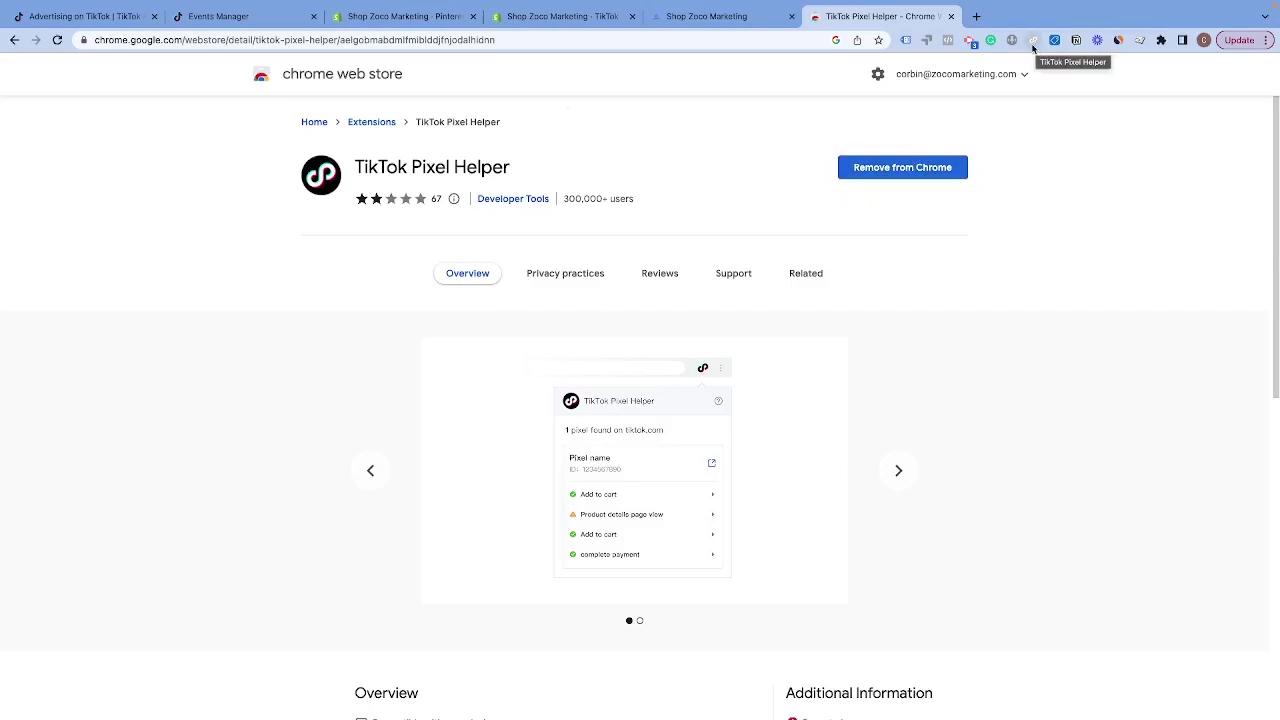
pyautogui.click(1161, 40)
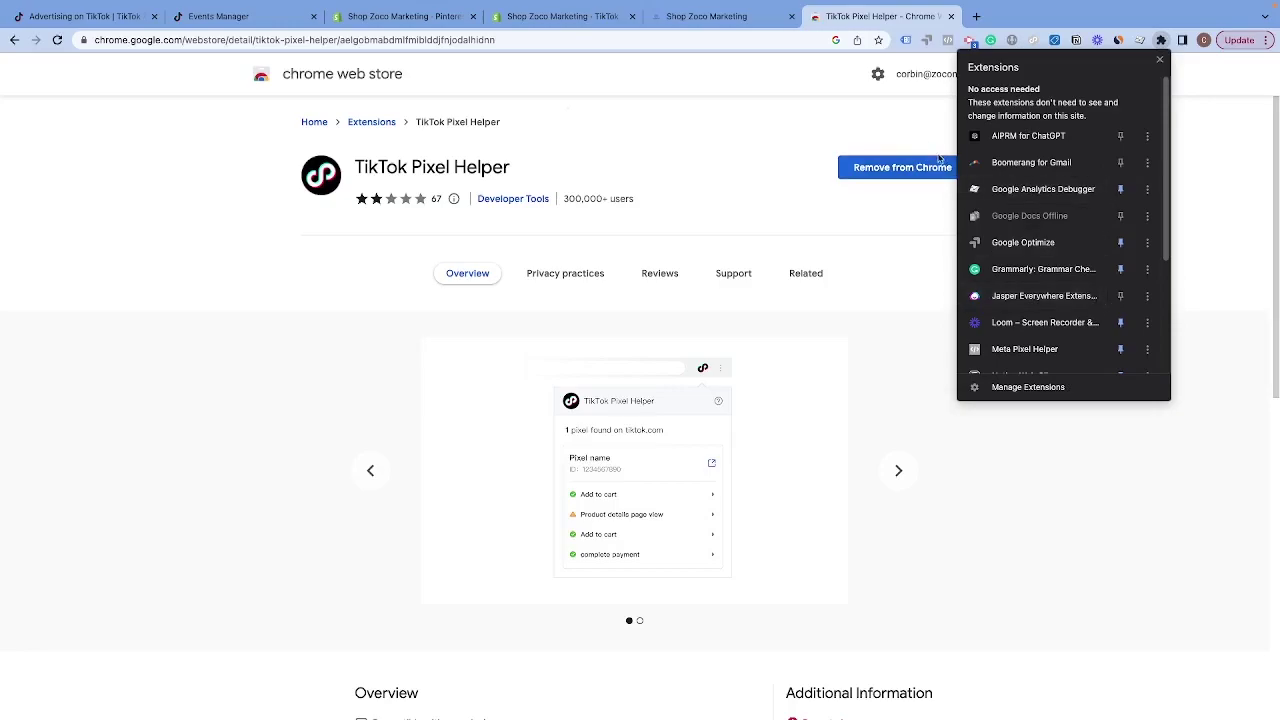
pyautogui.click(1159, 59)
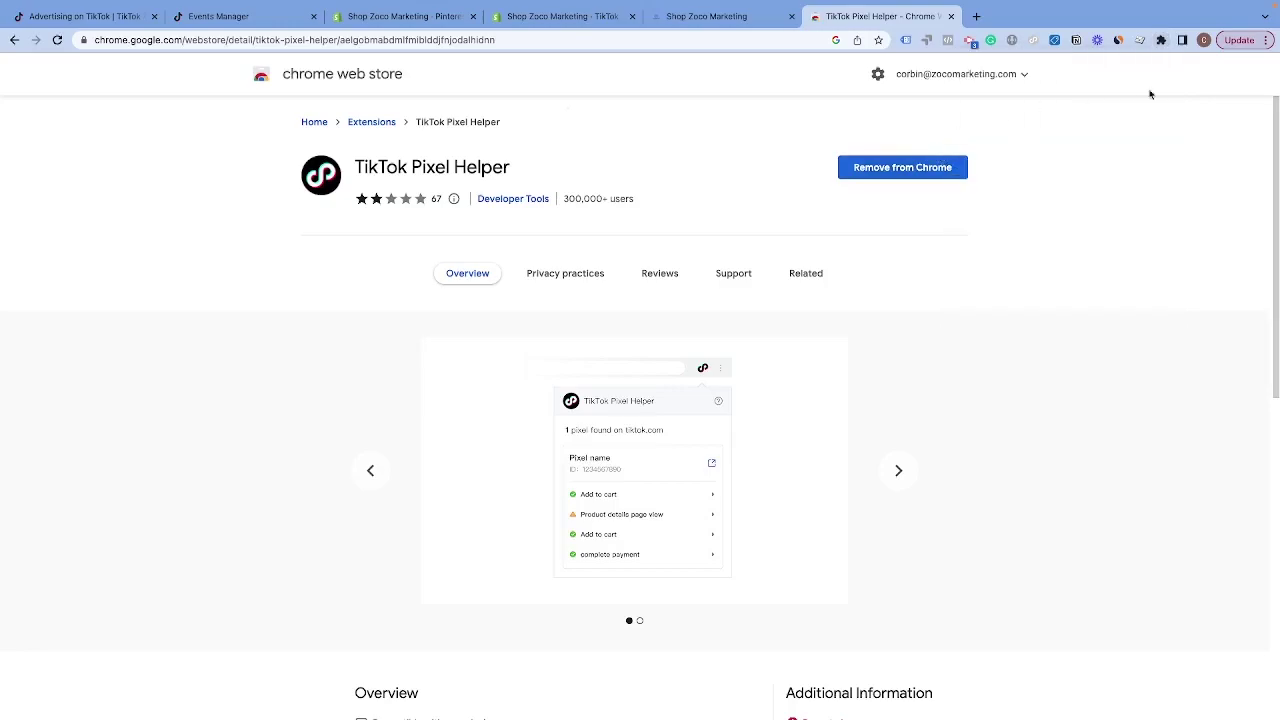
pyautogui.click(740, 17)
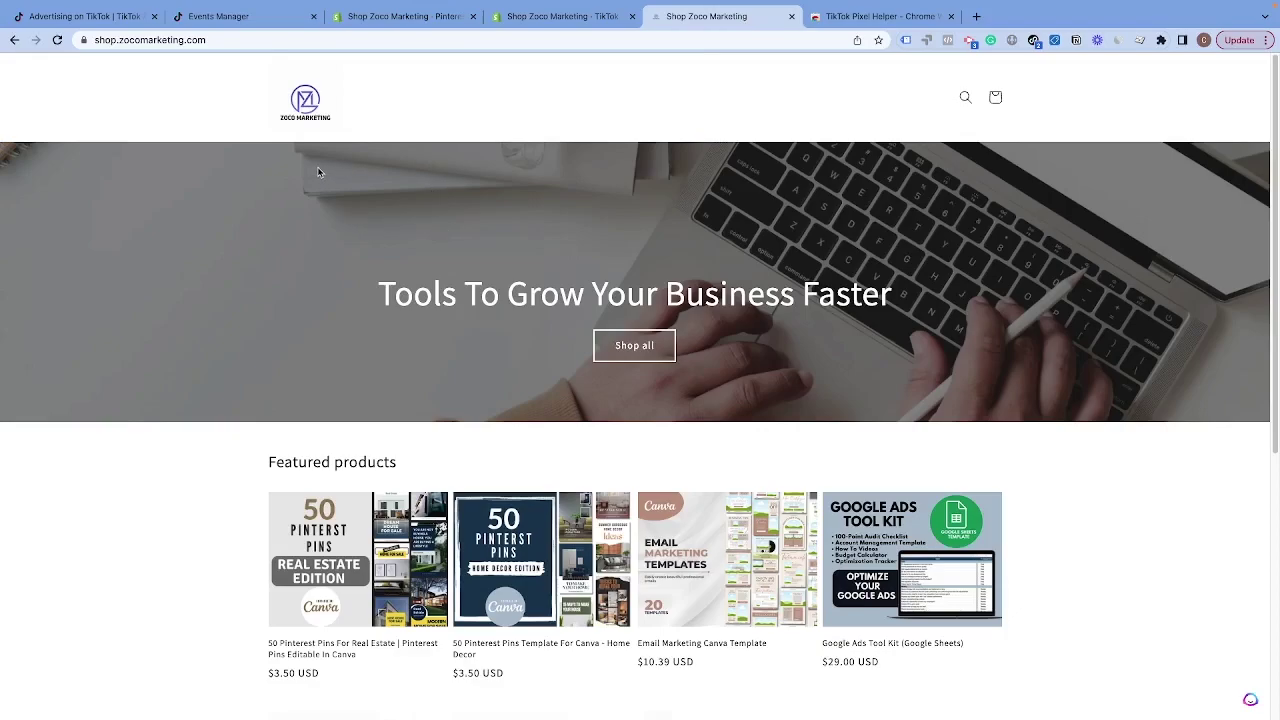
# Step: Verify the TikTok pixel fires a Page View, then open the Google Ads Tool Kit product
pyautogui.click(1034, 40)
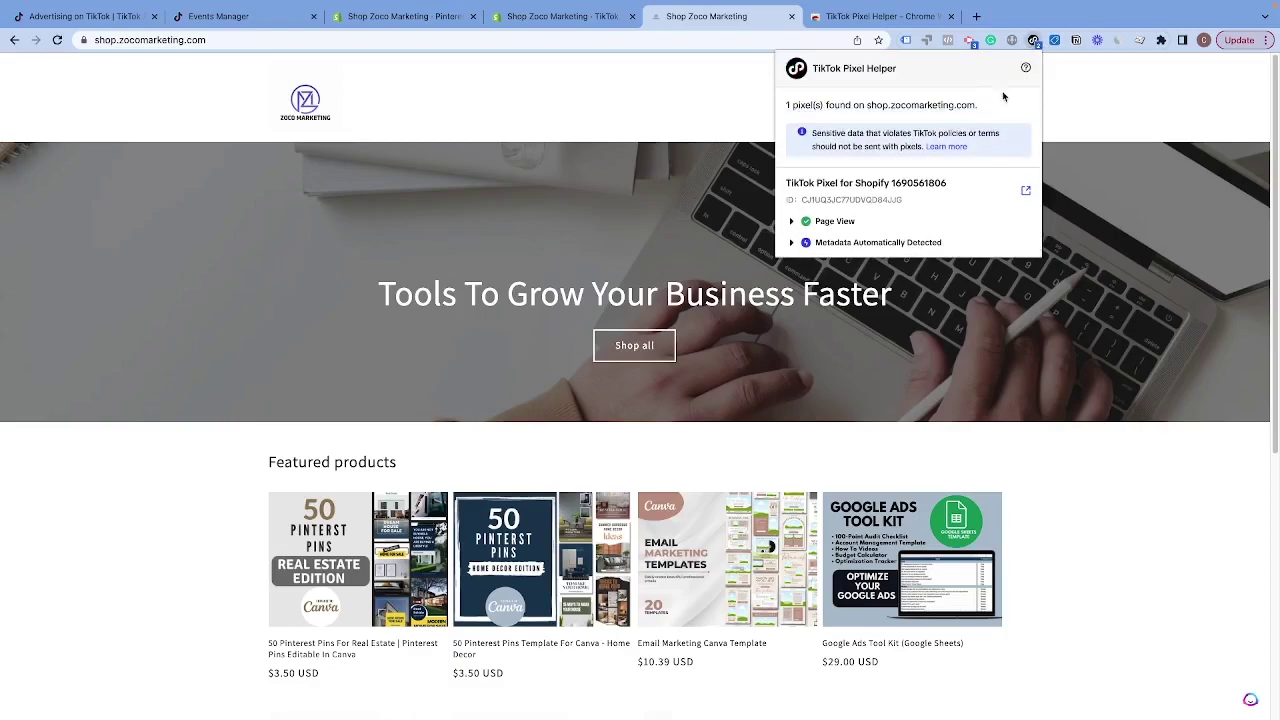
pyautogui.click(792, 222)
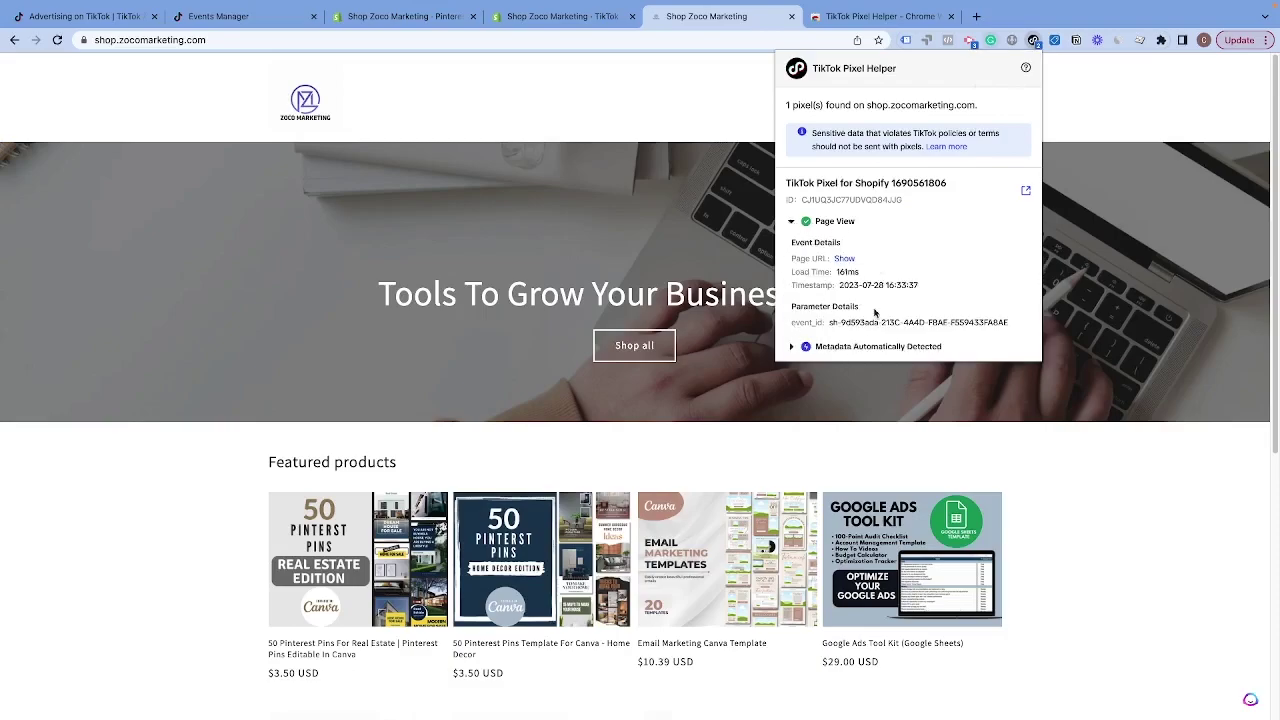
pyautogui.click(792, 224)
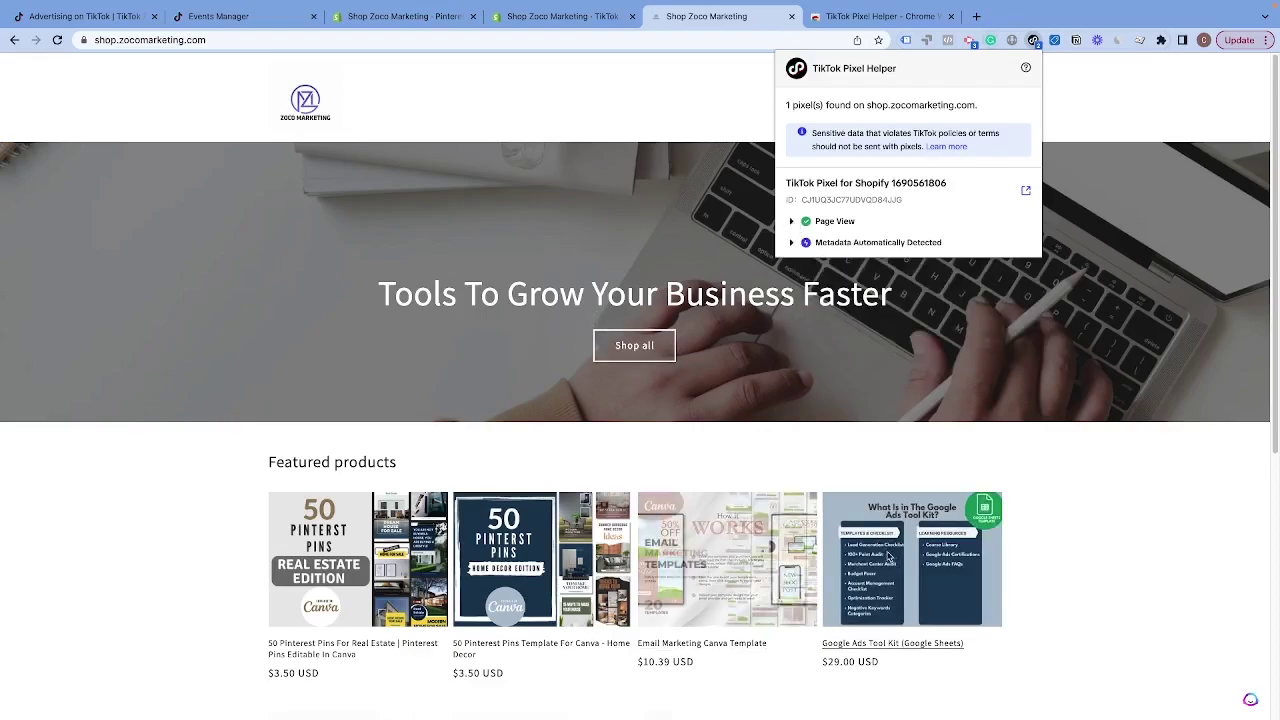
pyautogui.click(820, 470)
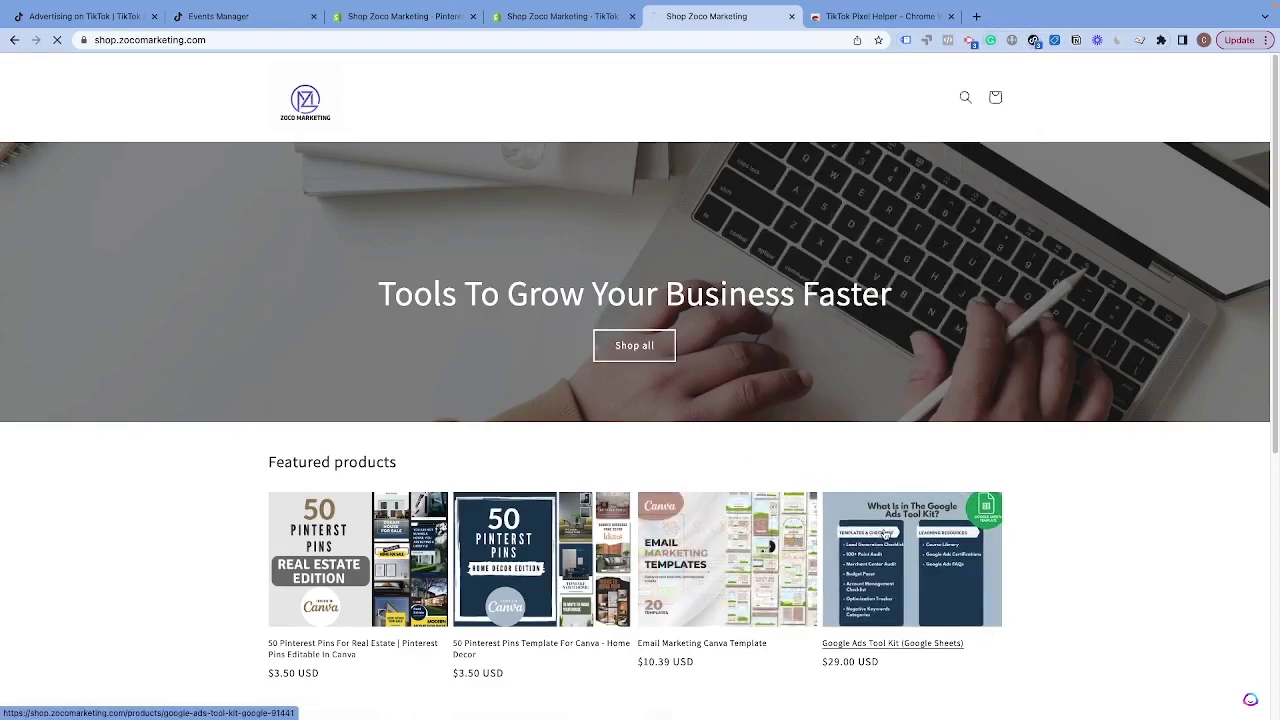
pyautogui.click(875, 535)
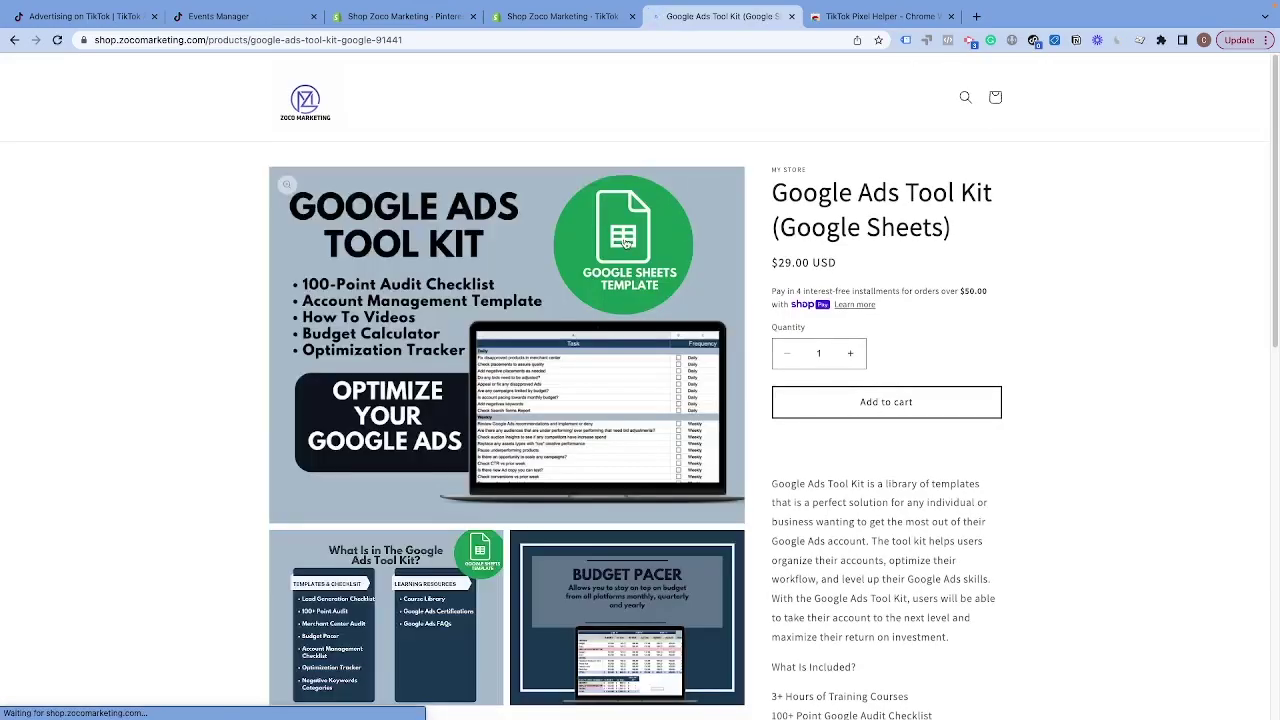
# Step: Verify the View Content pixel event, then add Google Ads Tool Kit to the cart
pyautogui.click(1033, 42)
pyautogui.click(790, 223)
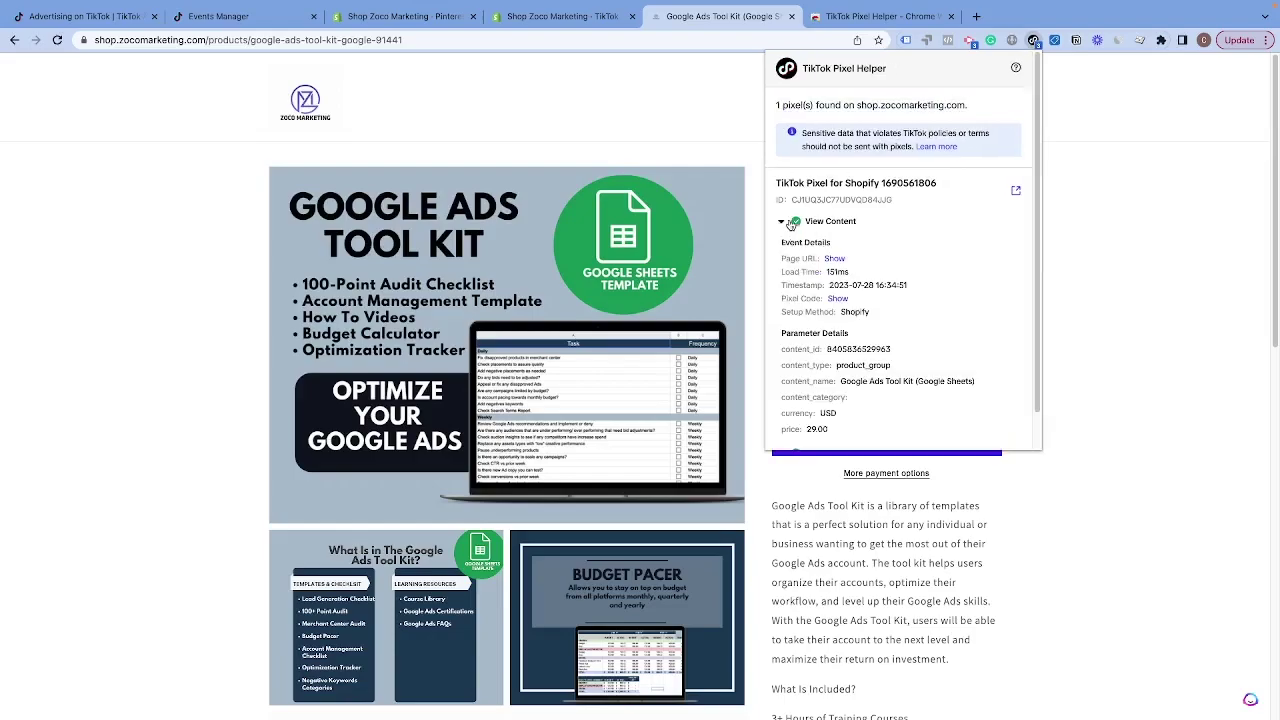
pyautogui.click(790, 223)
pyautogui.click(957, 371)
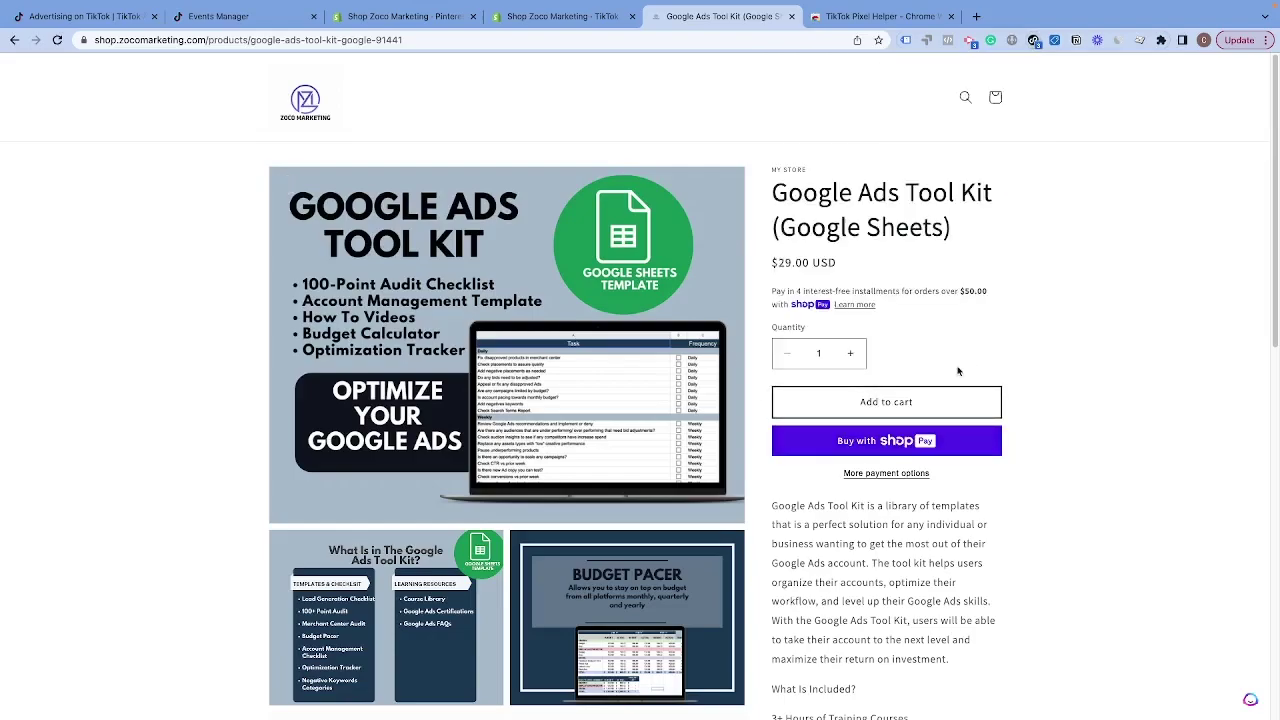
pyautogui.click(870, 402)
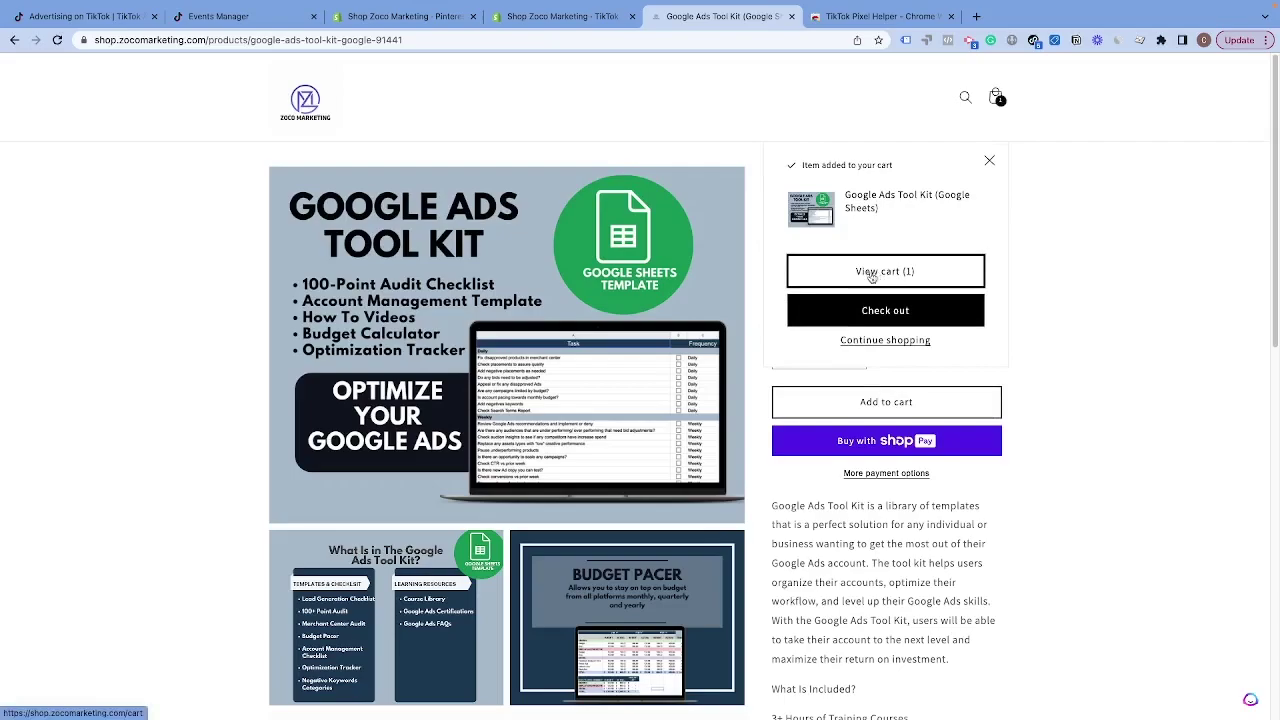
# Step: Confirm the Add to Cart pixel event in Pixel Helper and start checkout
pyautogui.click(1034, 40)
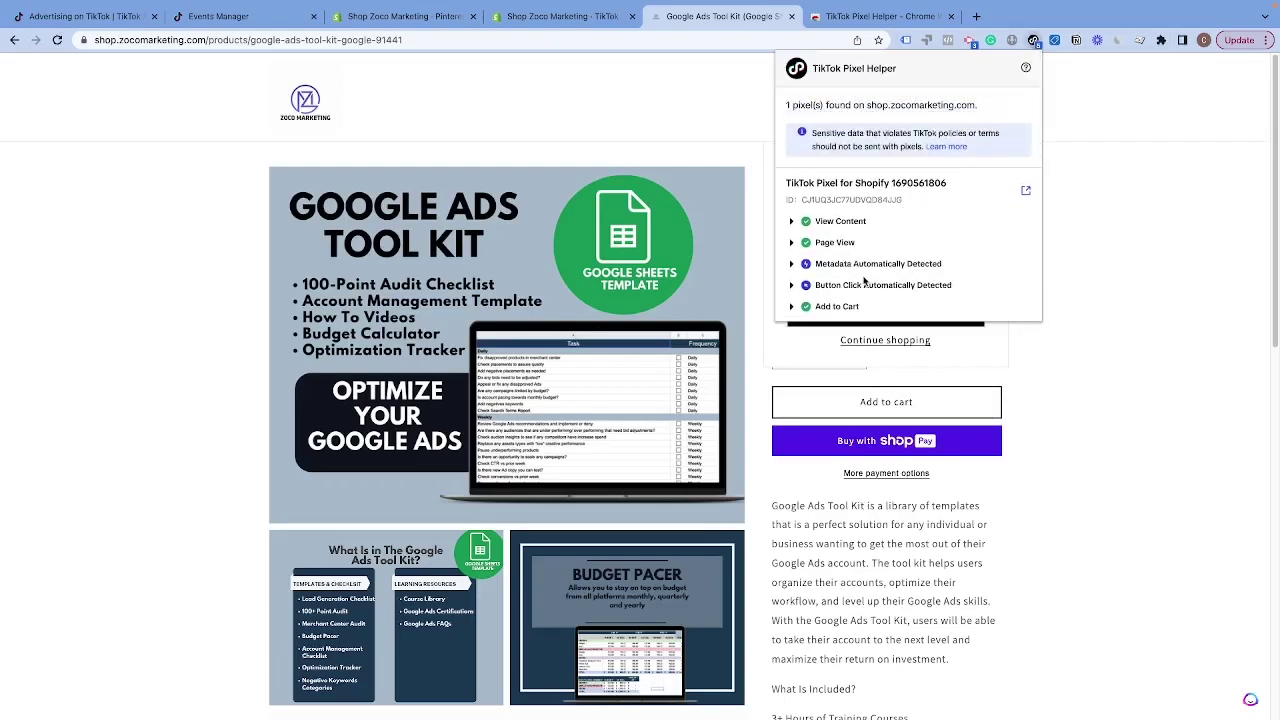
pyautogui.click(791, 306)
pyautogui.click(791, 306)
pyautogui.click(1084, 307)
pyautogui.click(882, 318)
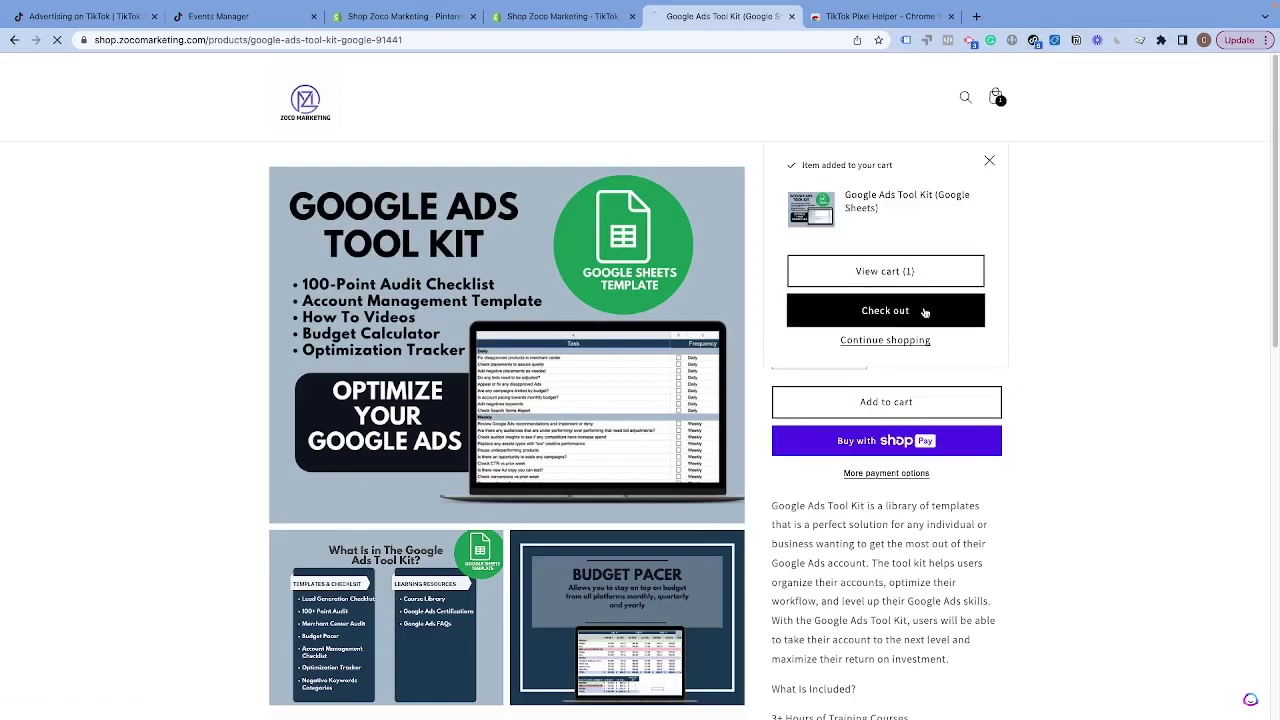